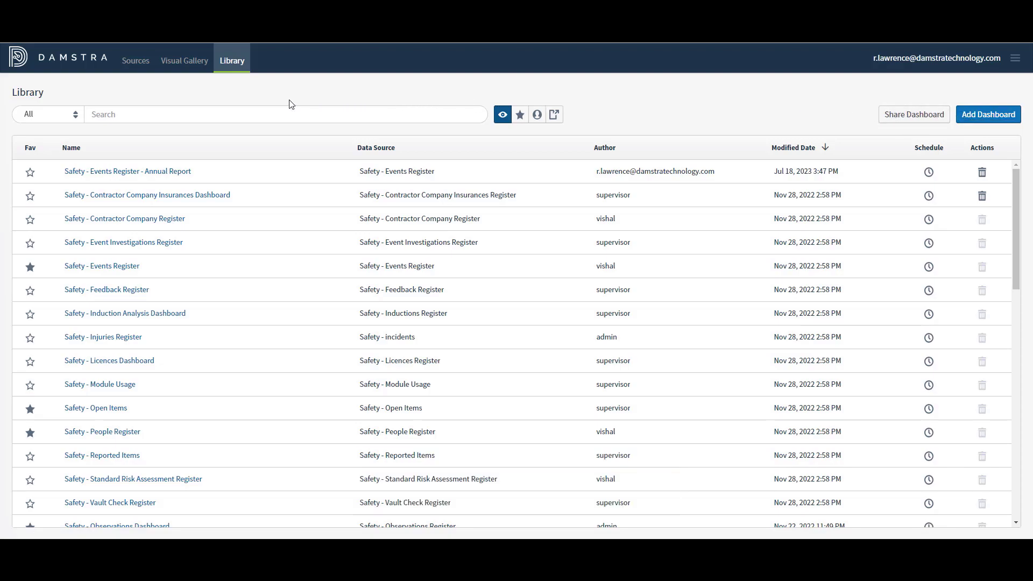
# Step: Open the Visual Gallery and star Total Events Body Area as a favourite
pyautogui.click(179, 62)
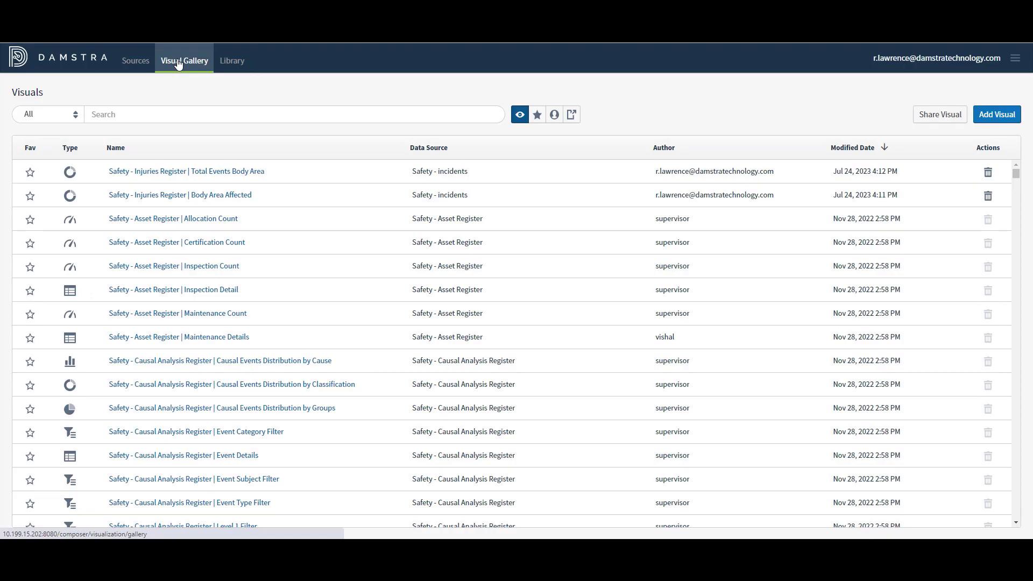
pyautogui.click(66, 117)
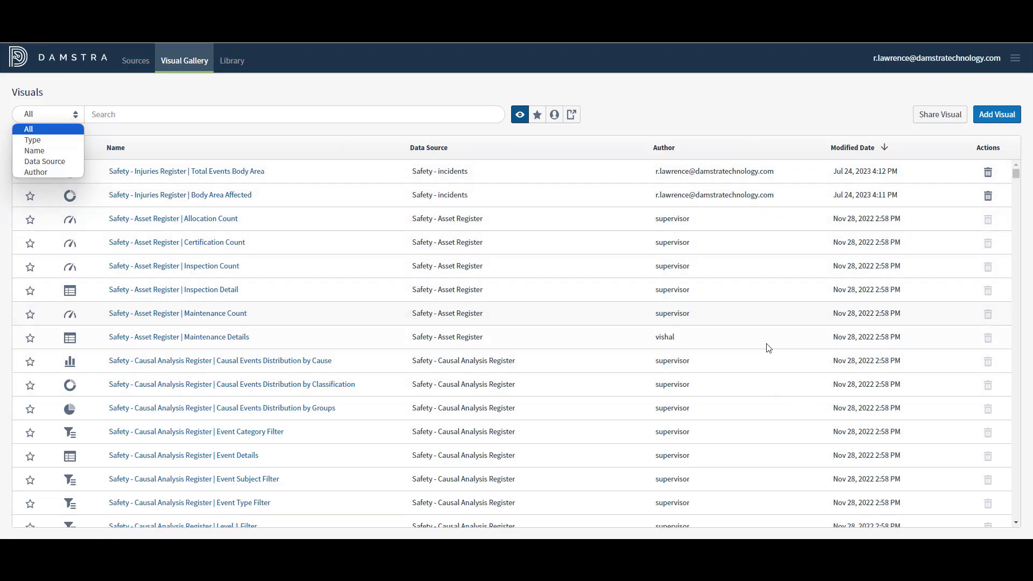
pyautogui.click(343, 86)
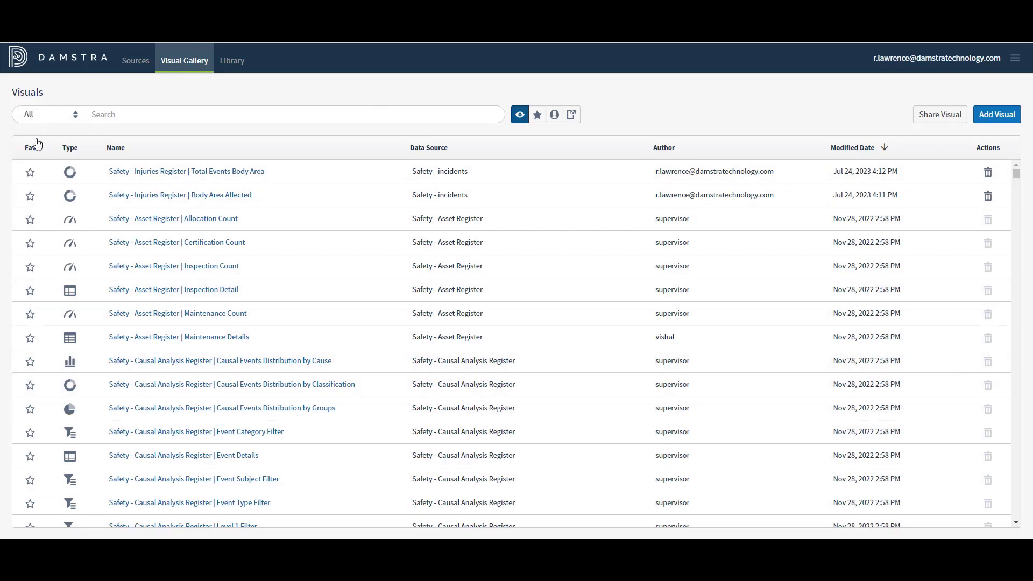
pyautogui.click(32, 173)
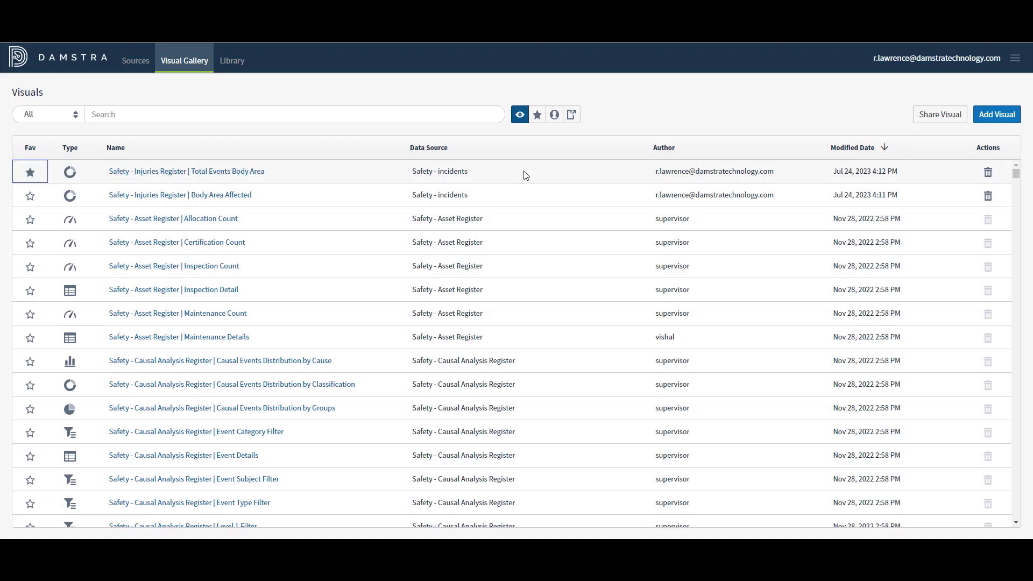
# Step: Filter to favourite visuals, show all visuals again, and return to the Library
pyautogui.click(537, 116)
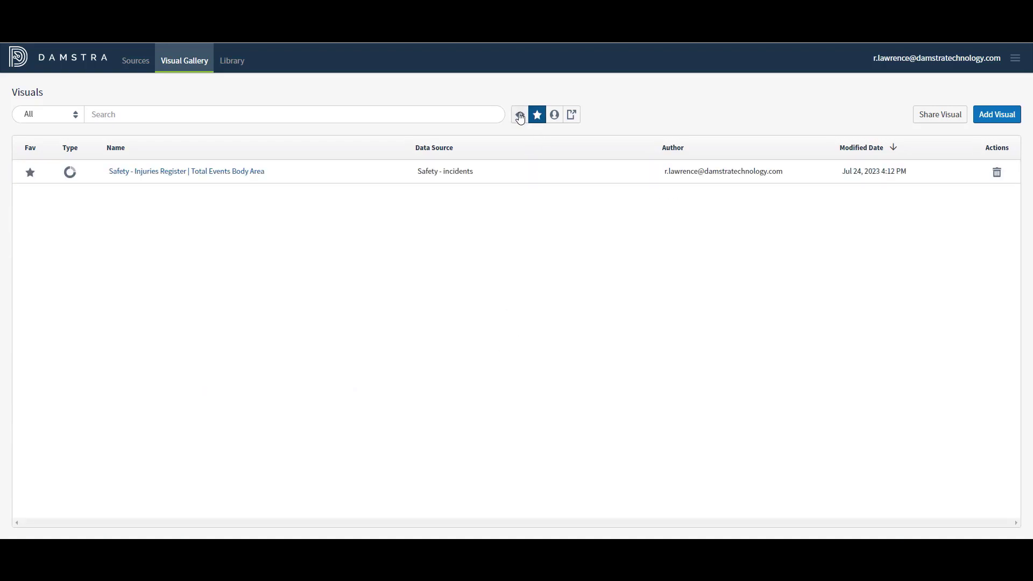
pyautogui.click(519, 116)
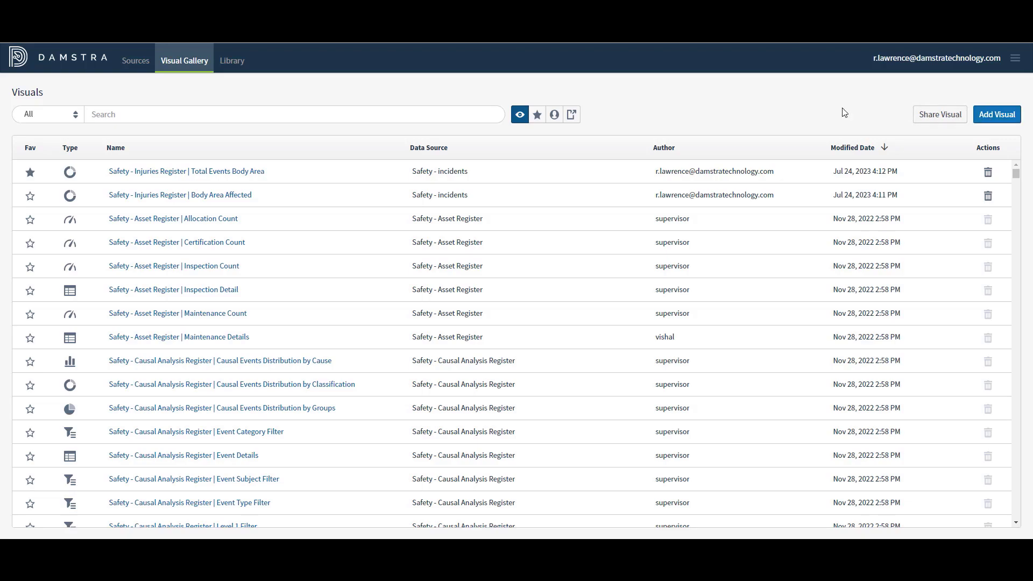
pyautogui.click(232, 62)
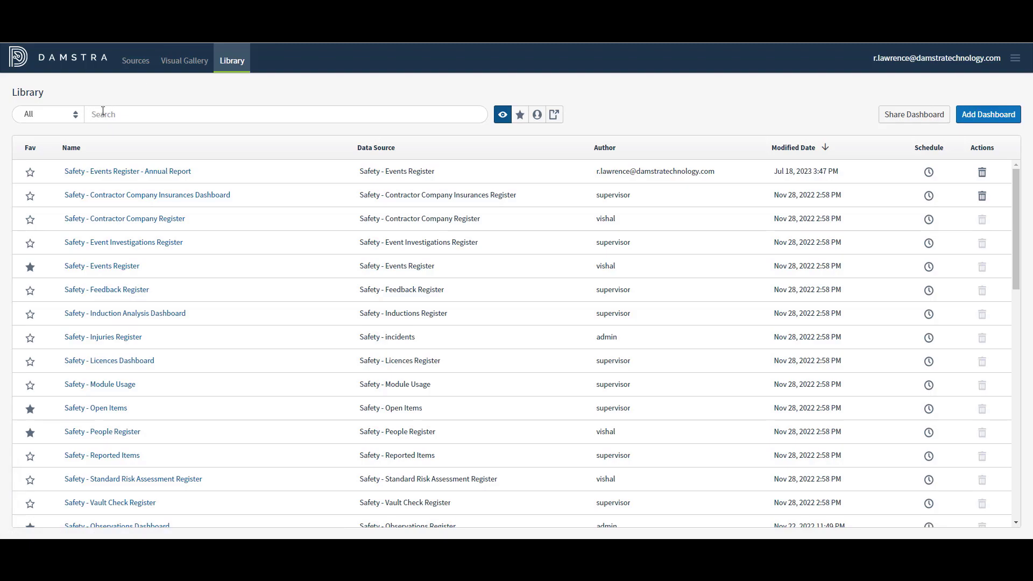
# Step: Search the Library for 'vau' and open Safety - Vault Check Response Register
pyautogui.write('vaul')
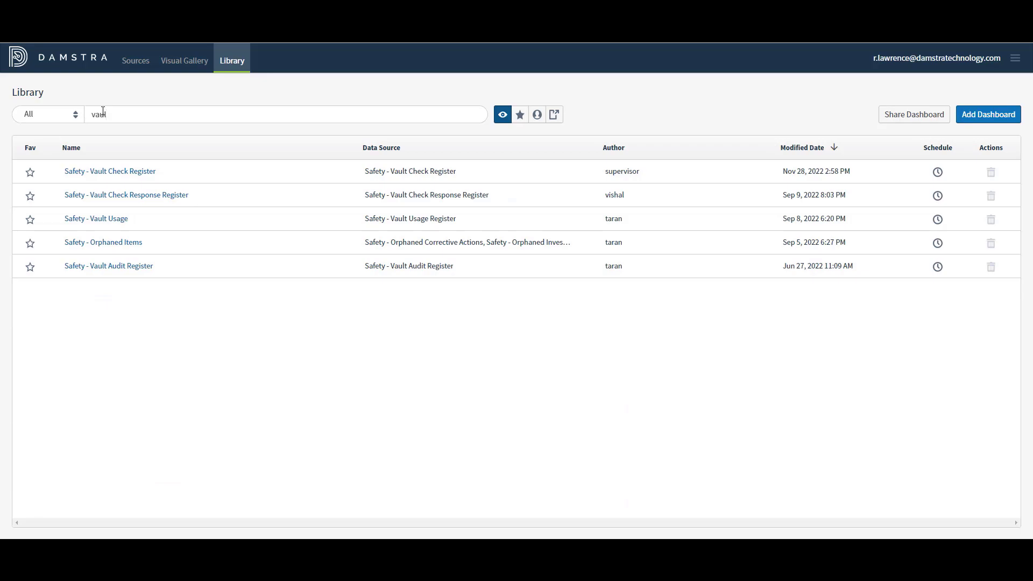
pyautogui.click(111, 195)
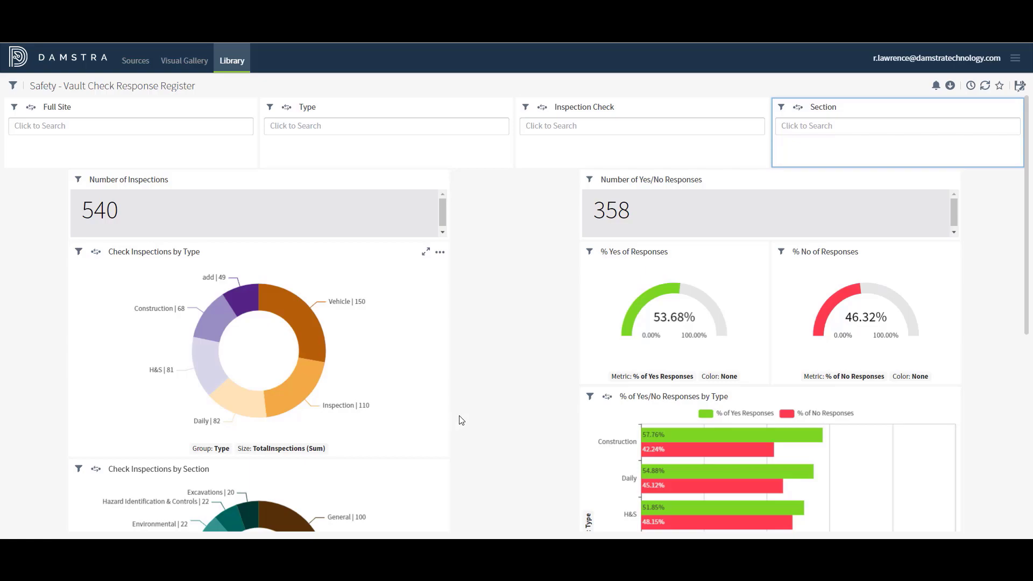
# Step: Save a copy of the dashboard named 'Safety - Vault Check Response Register - Guide'
pyautogui.click(1019, 87)
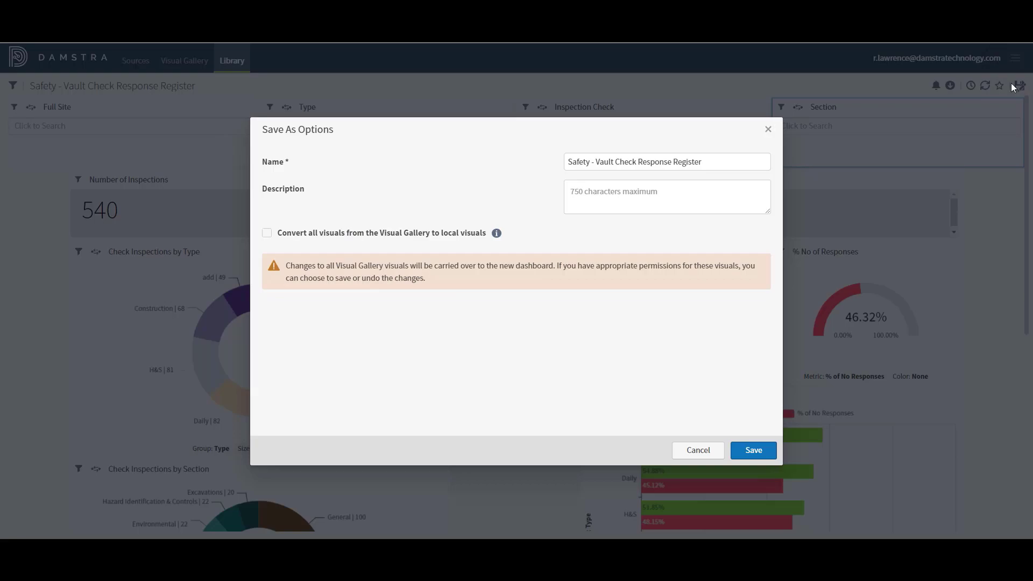
pyautogui.click(711, 159)
pyautogui.write('- Guide')
pyautogui.moveTo(496, 235)
pyautogui.click(754, 452)
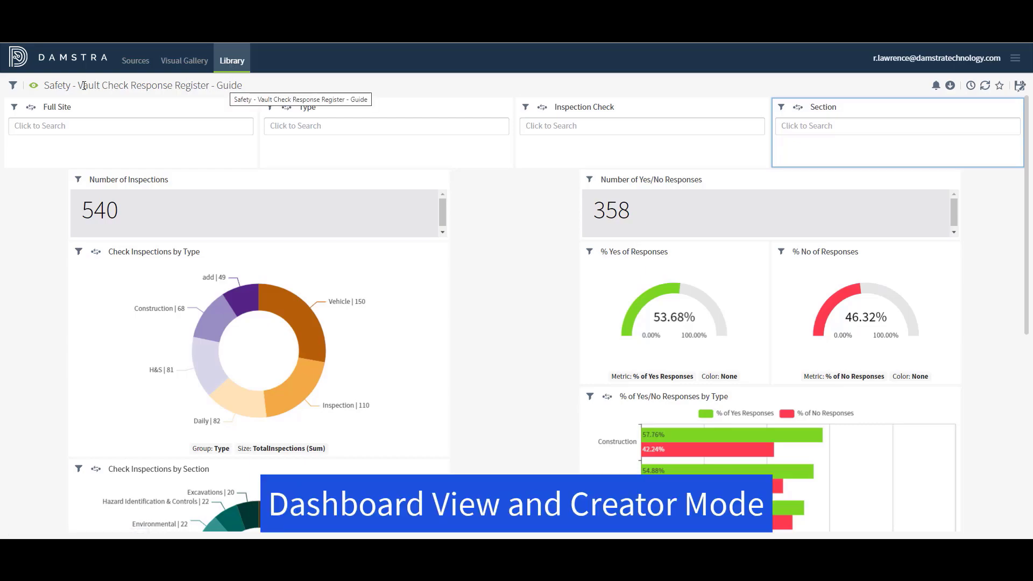
# Step: Switch to creator mode, dismiss the responsive layout banner, then toggle back to view and edit mode
pyautogui.click(34, 86)
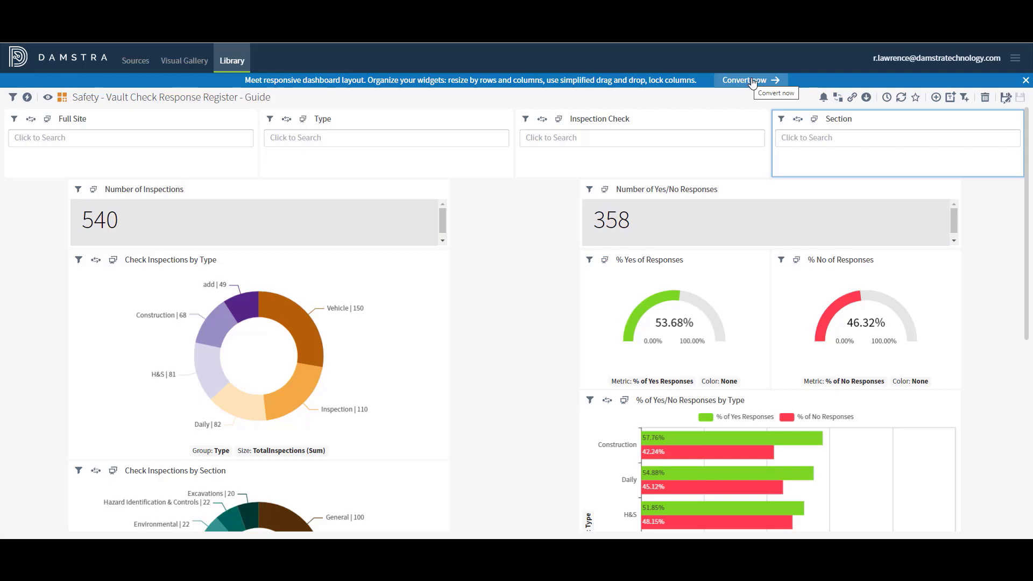
pyautogui.click(1024, 80)
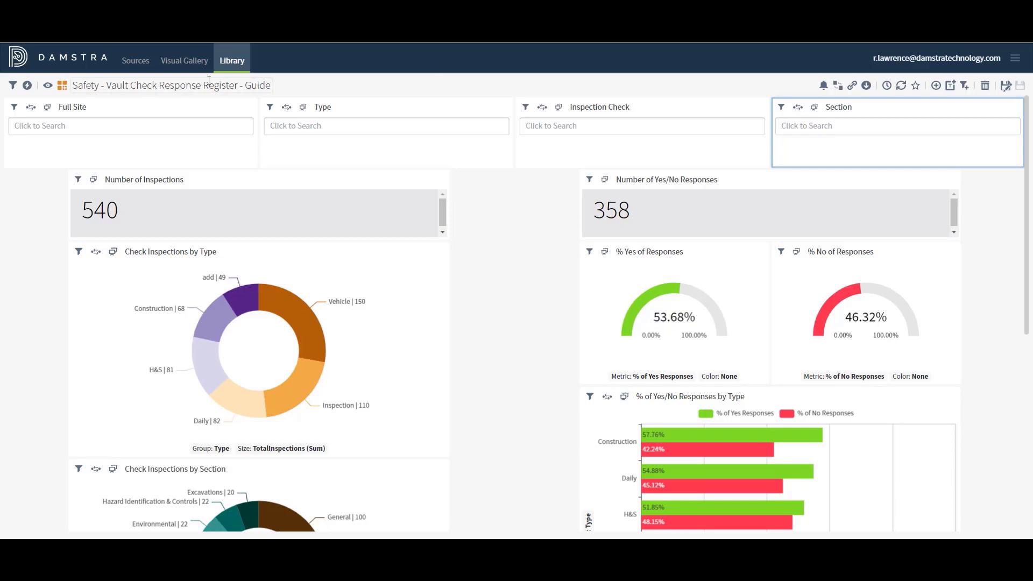
pyautogui.click(47, 86)
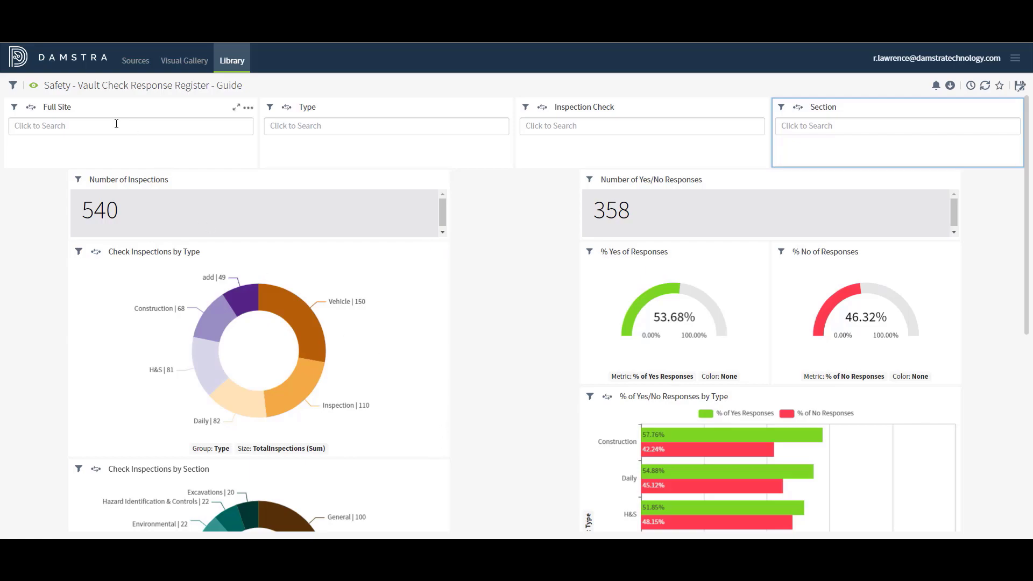
pyautogui.click(34, 86)
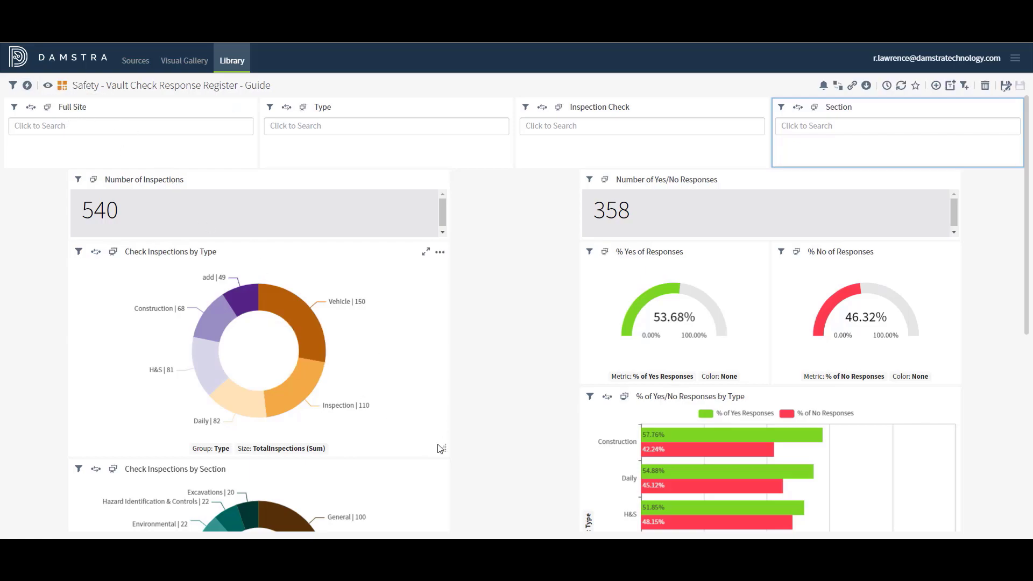
# Step: Drag the Check Inspections by Type chart's resize handle outward to enlarge the widget
pyautogui.moveTo(442, 448)
pyautogui.mouseDown()
pyautogui.moveTo(476, 474)
pyautogui.moveTo(436, 448)
pyautogui.mouseUp()
pyautogui.click(376, 343)
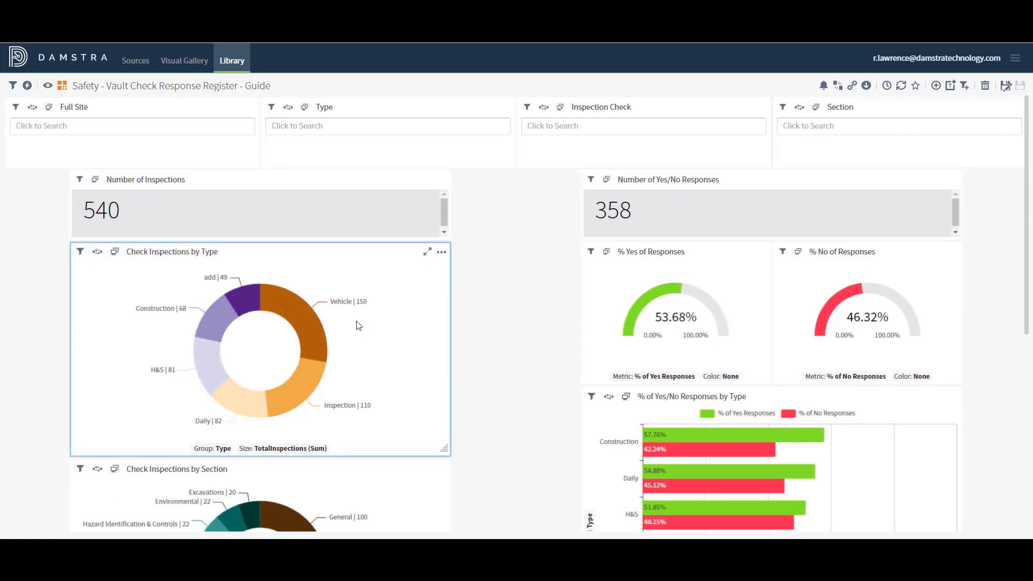
pyautogui.moveTo(244, 297)
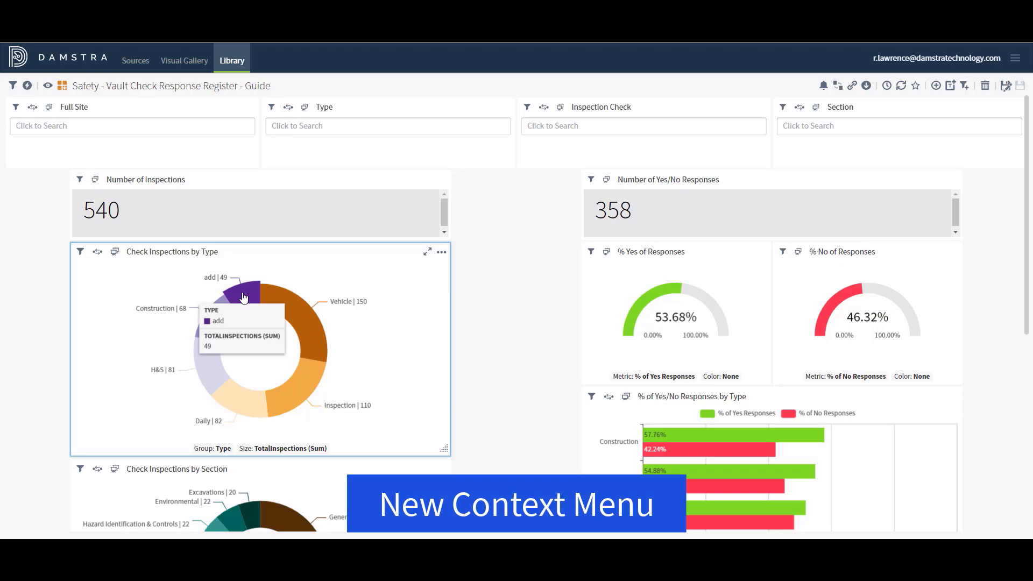
# Step: Remove the add slice from the Check Inspections by Type donut, then undo the filter
pyautogui.rightClick(243, 296)
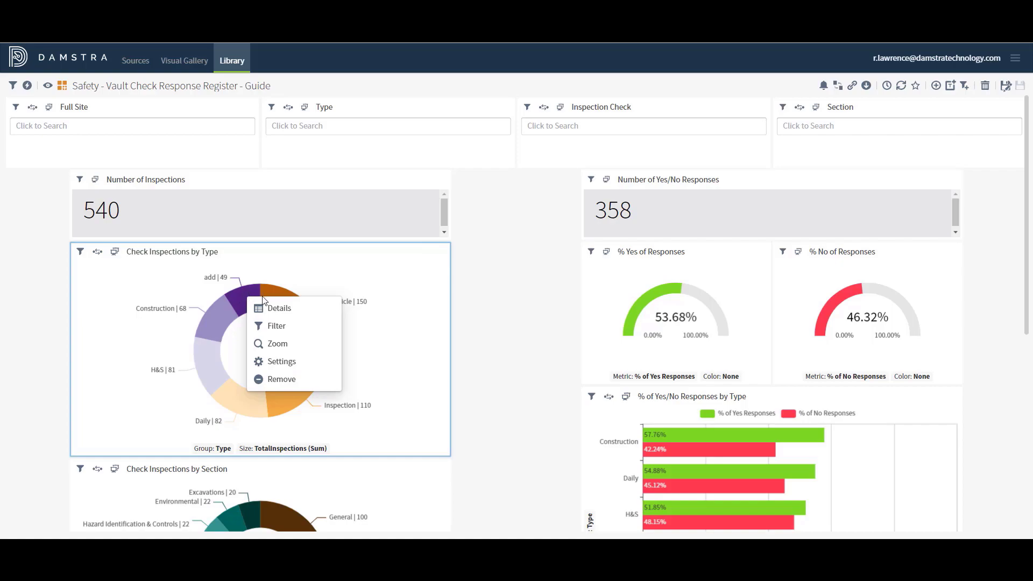
pyautogui.click(286, 381)
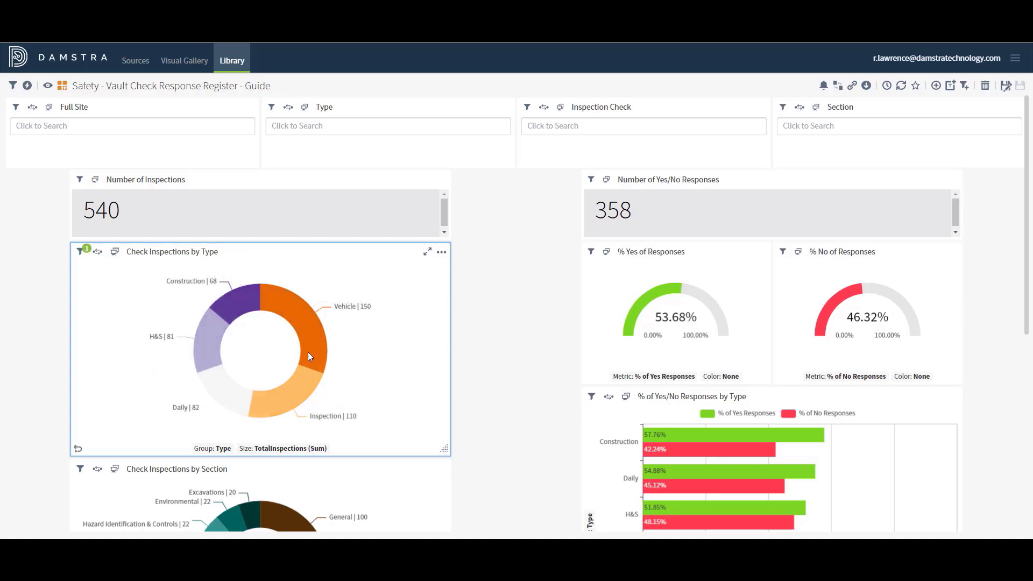
pyautogui.click(78, 450)
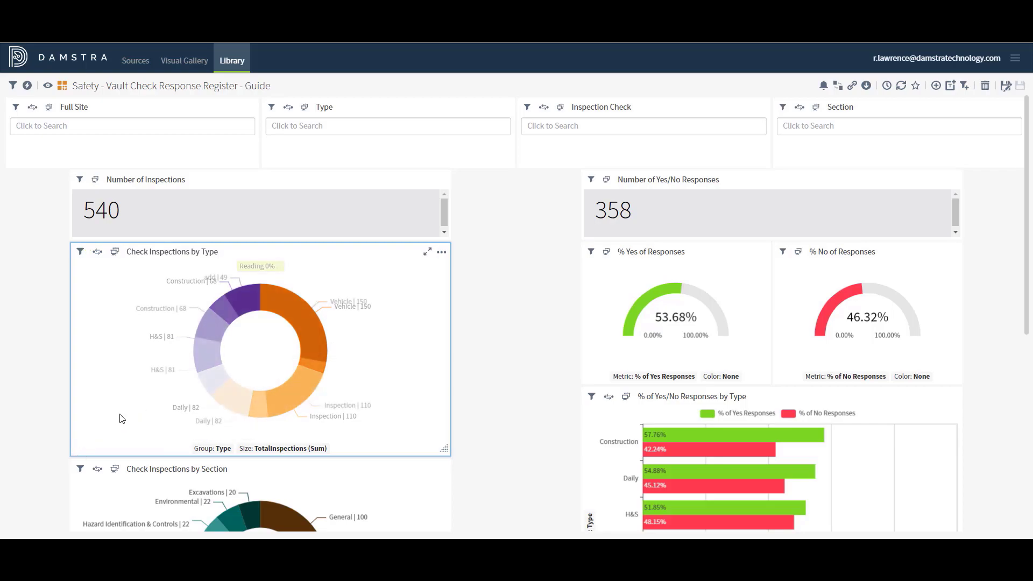
# Step: Exclude the add type again and bring up Remove Widget from the chart's options
pyautogui.rightClick(247, 303)
pyautogui.click(279, 368)
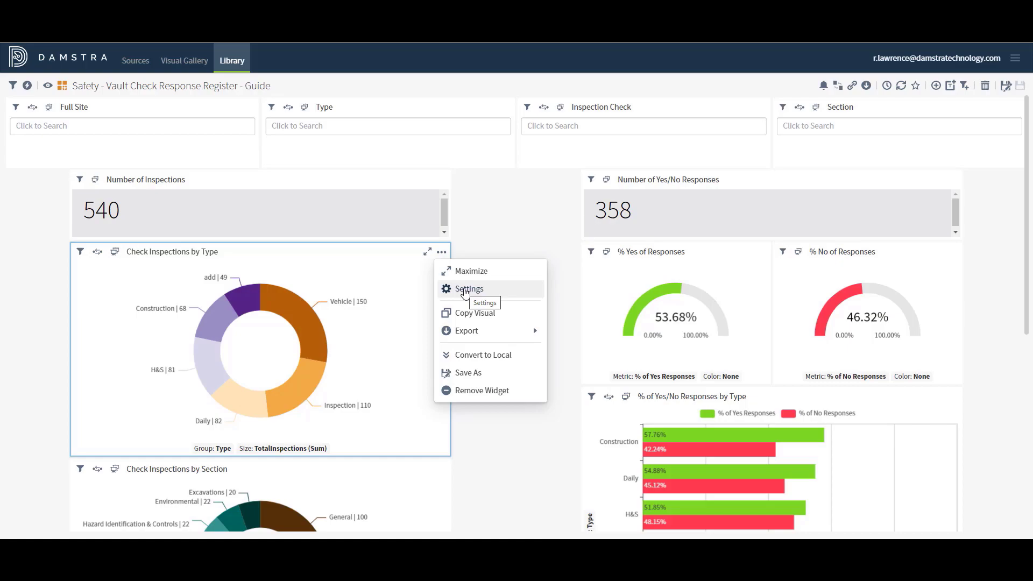
pyautogui.click(441, 253)
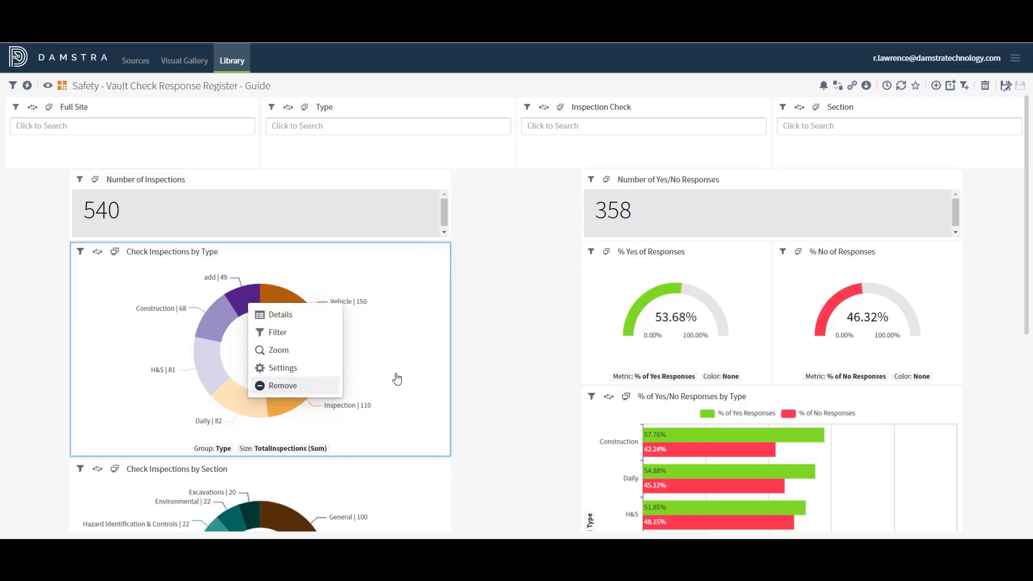
pyautogui.click(397, 380)
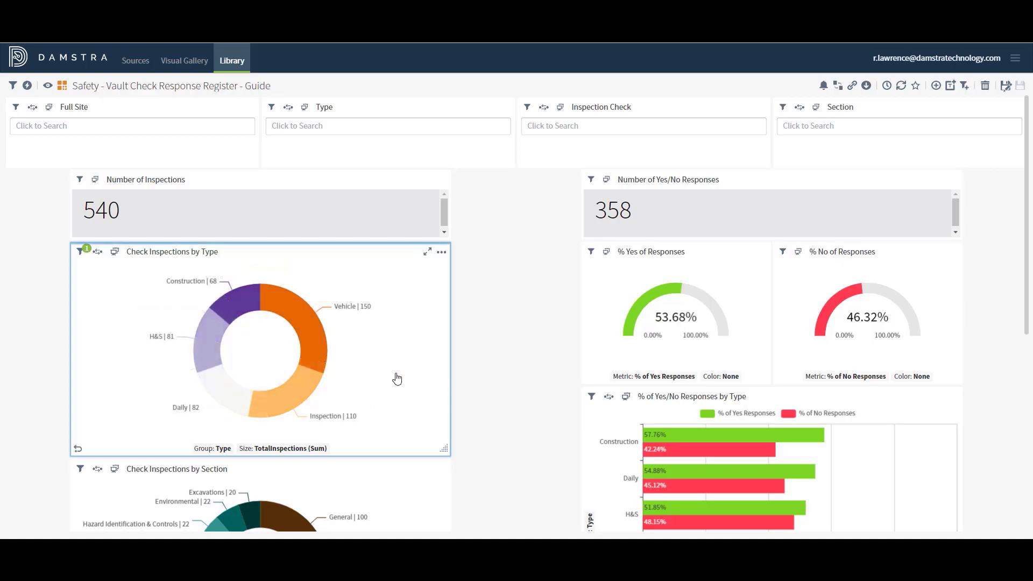
pyautogui.click(441, 253)
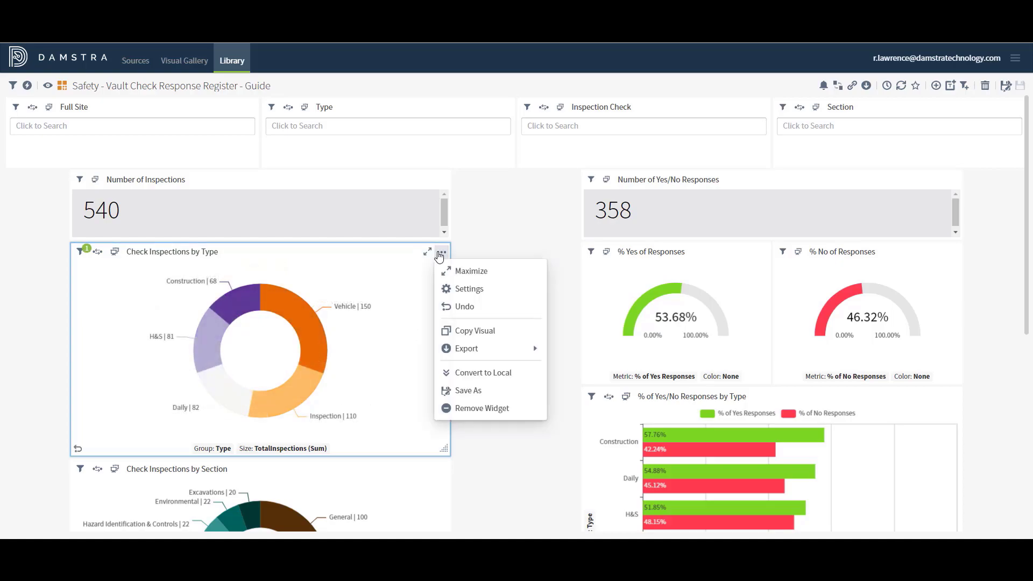
pyautogui.click(466, 410)
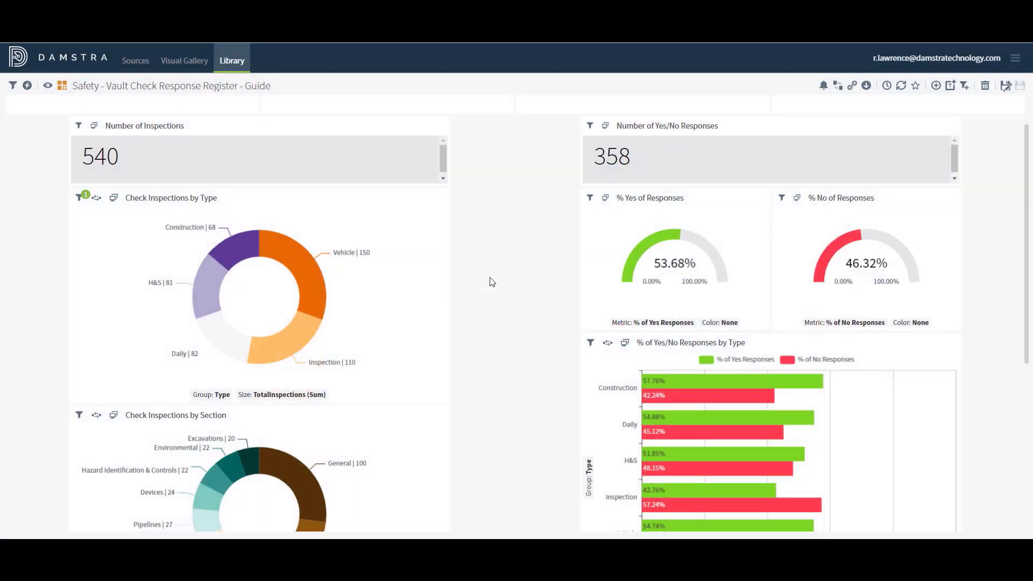
# Step: Scroll to the Check Response Register and drag the Item Question Name column narrower twice
pyautogui.scroll(-5, 492, 281)
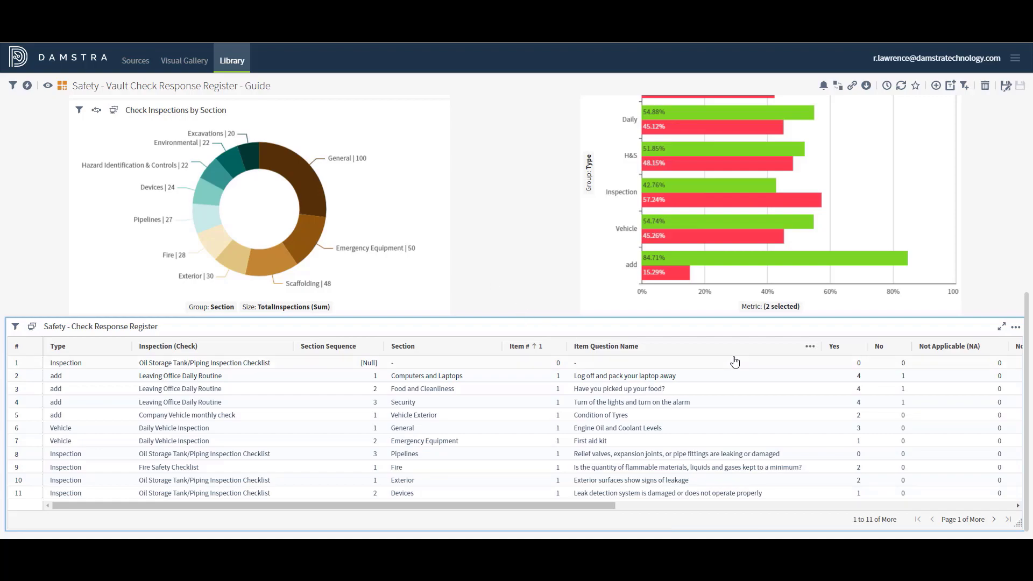
pyautogui.moveTo(807, 351)
pyautogui.moveTo(818, 351); pyautogui.dragTo(759, 358)
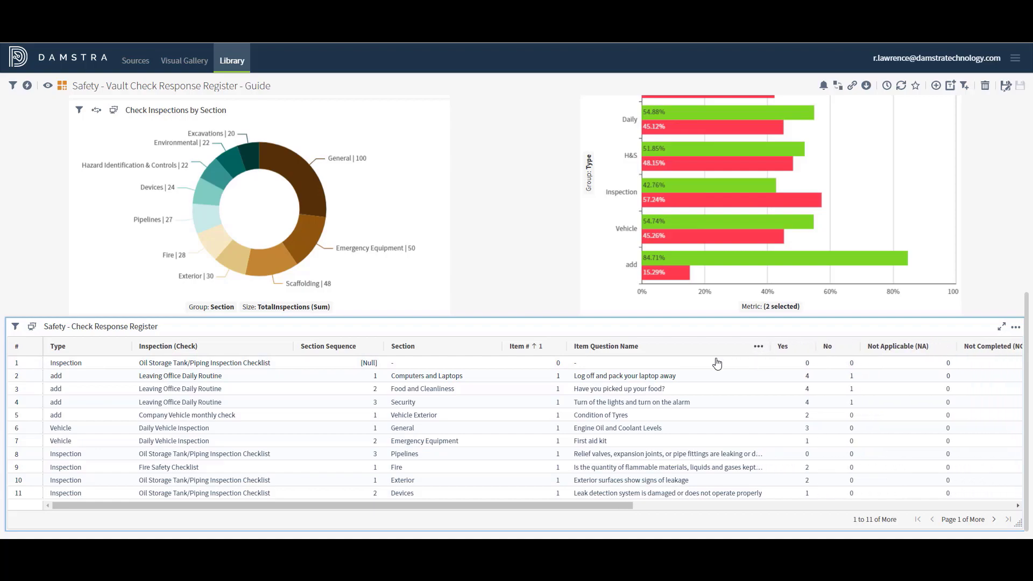
pyautogui.moveTo(698, 355); pyautogui.dragTo(678, 353)
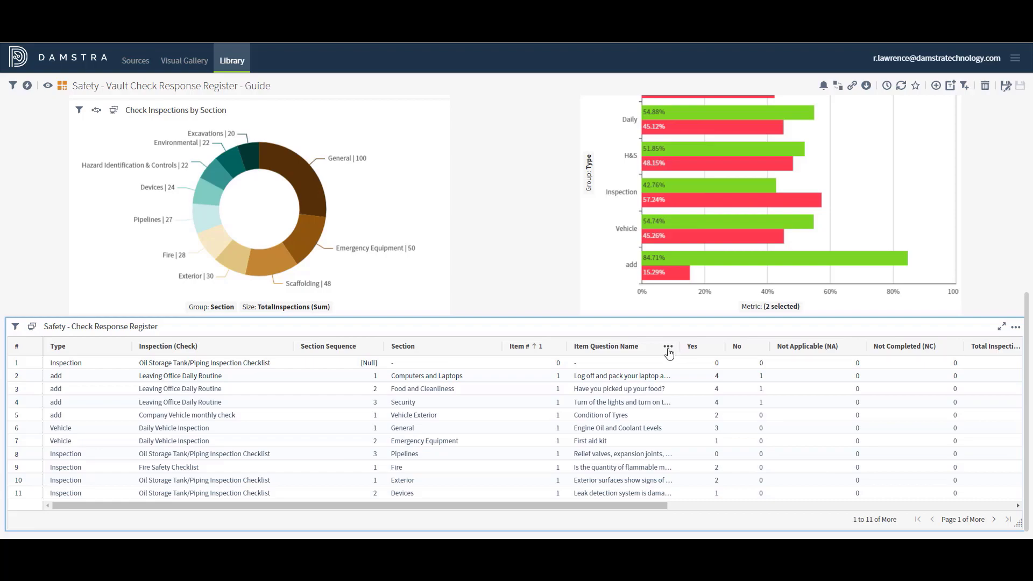
# Step: Enable text wrapping on the Item Question Name column and narrow it further
pyautogui.click(668, 348)
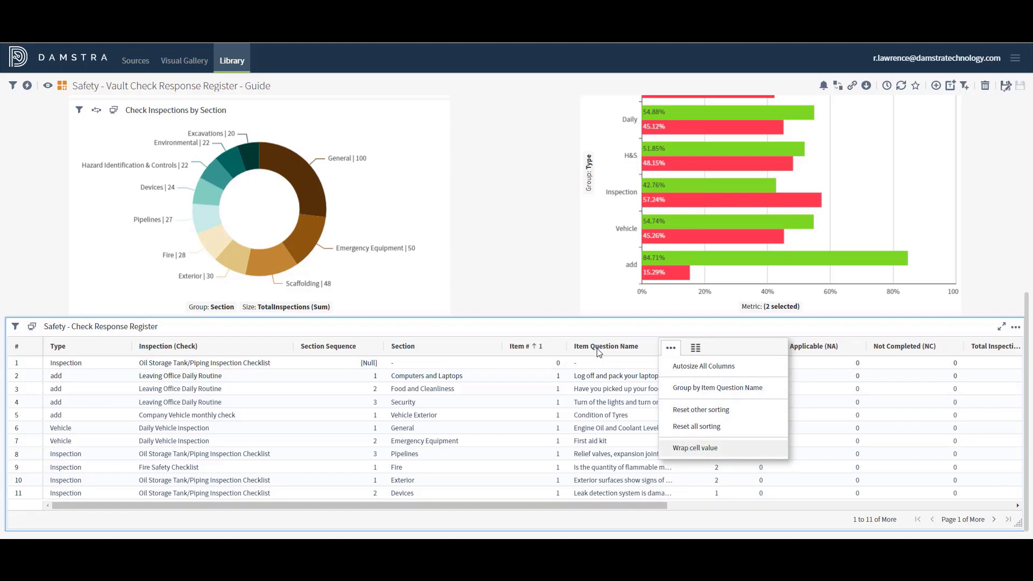
pyautogui.click(588, 326)
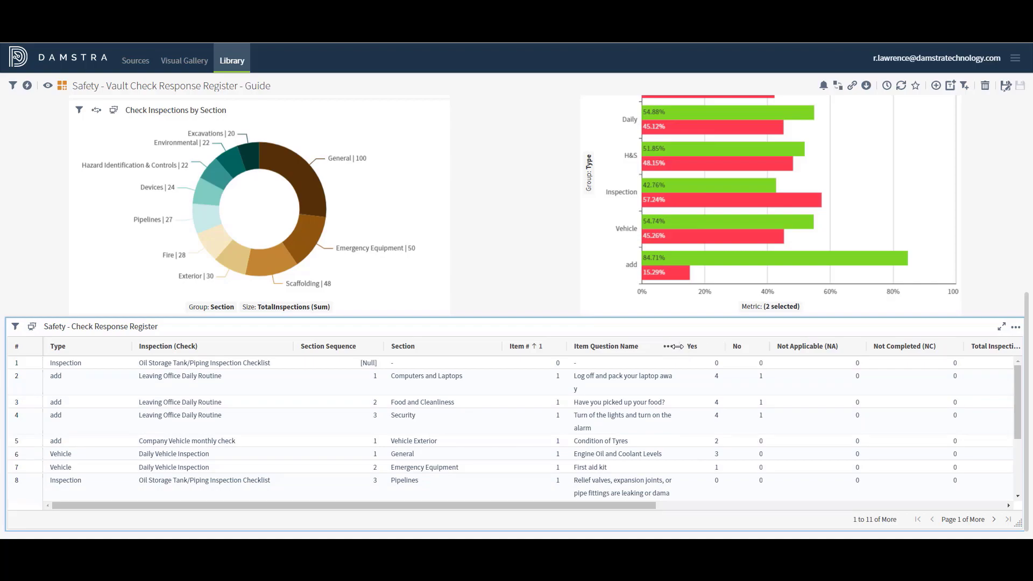
pyautogui.moveTo(680, 346); pyautogui.dragTo(649, 346)
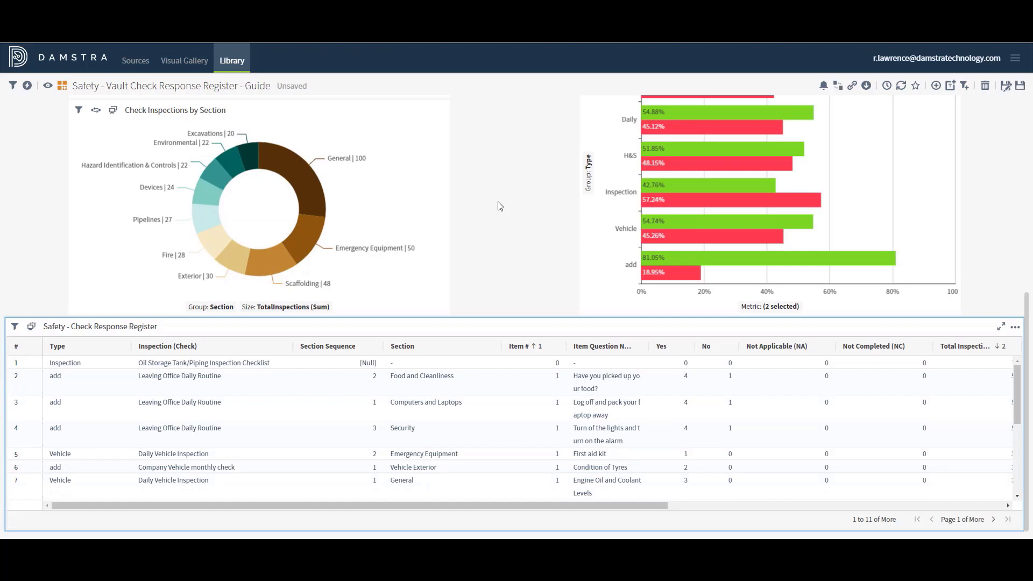
# Step: Discard the unsaved guide changes, open Safety - Events Register, and open Event Date's format settings
pyautogui.click(232, 62)
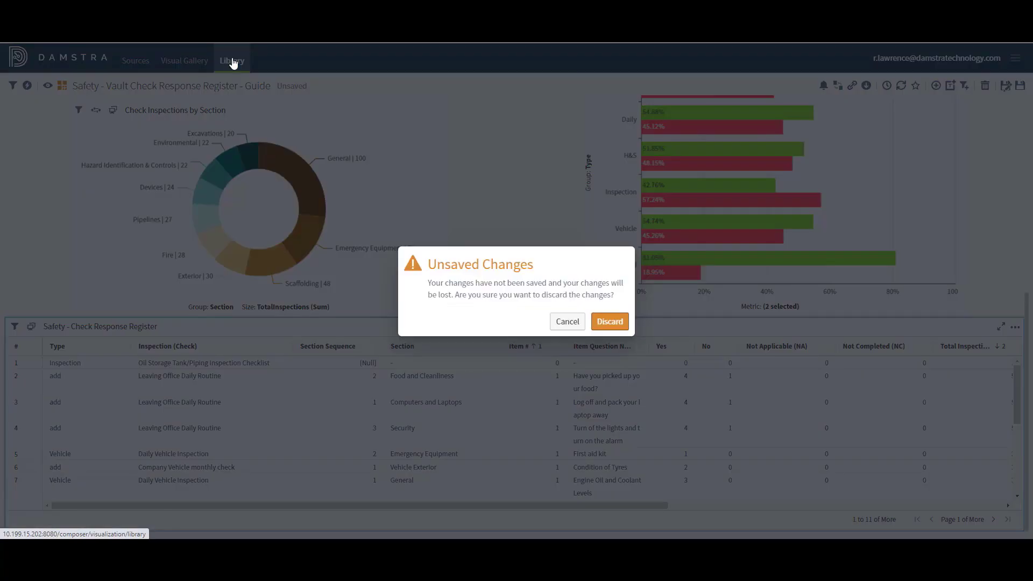
pyautogui.click(608, 323)
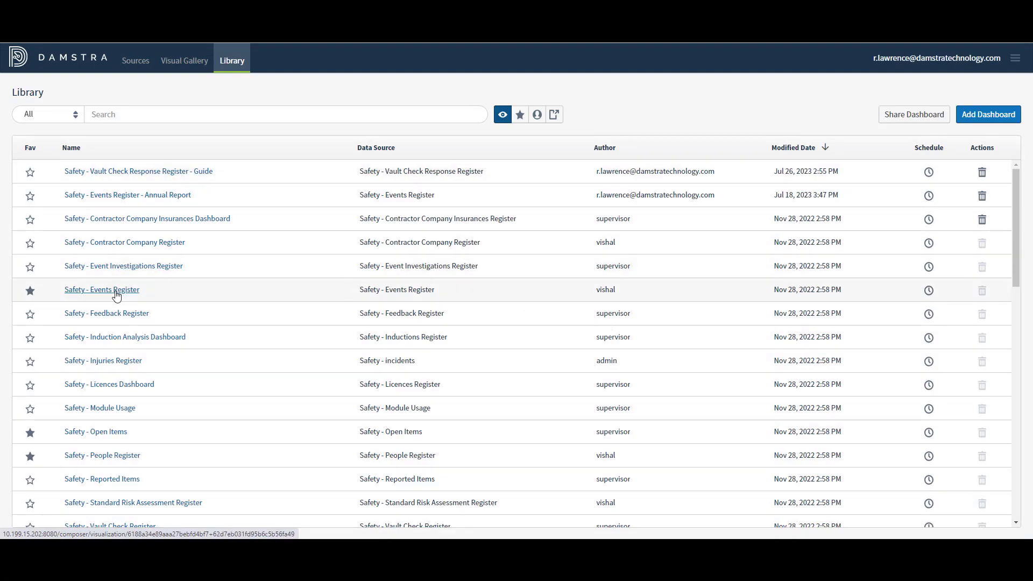
pyautogui.click(116, 294)
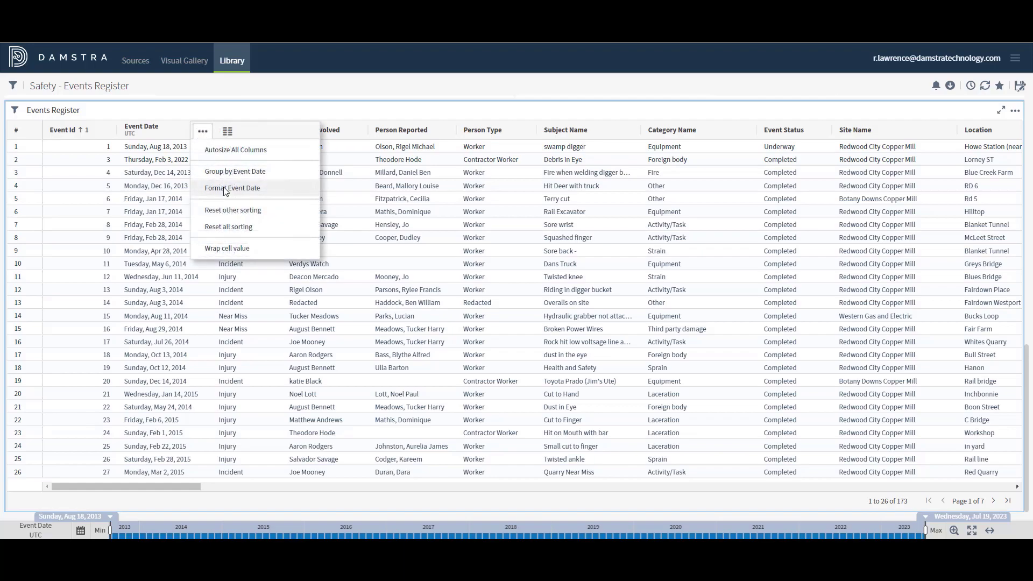
pyautogui.click(225, 189)
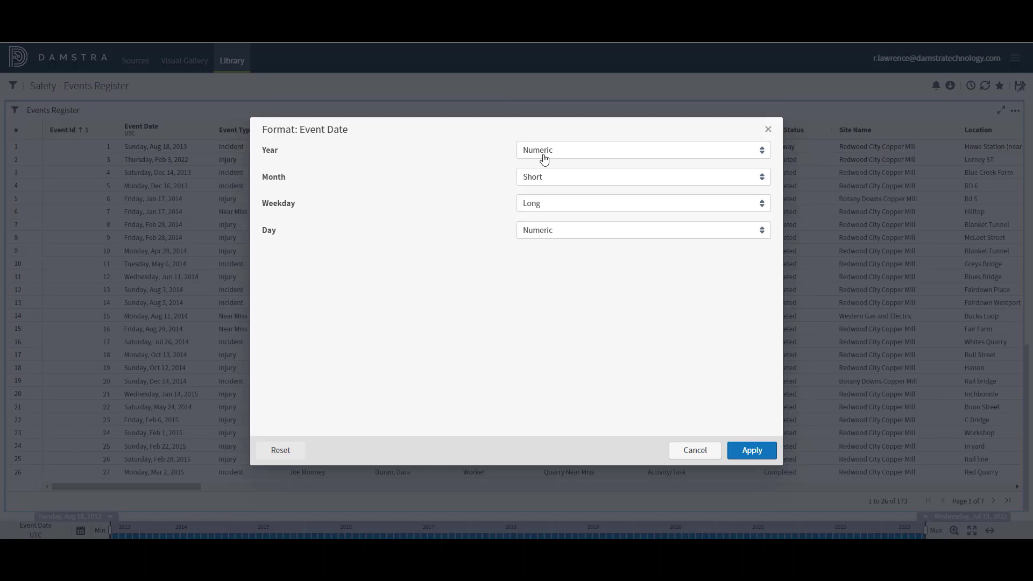
pyautogui.click(562, 152)
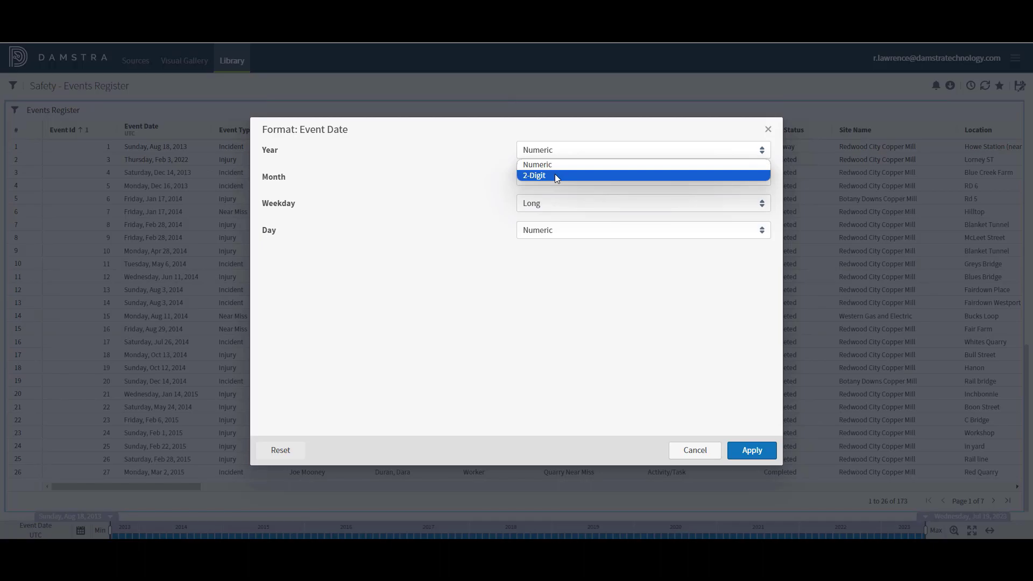
pyautogui.click(482, 179)
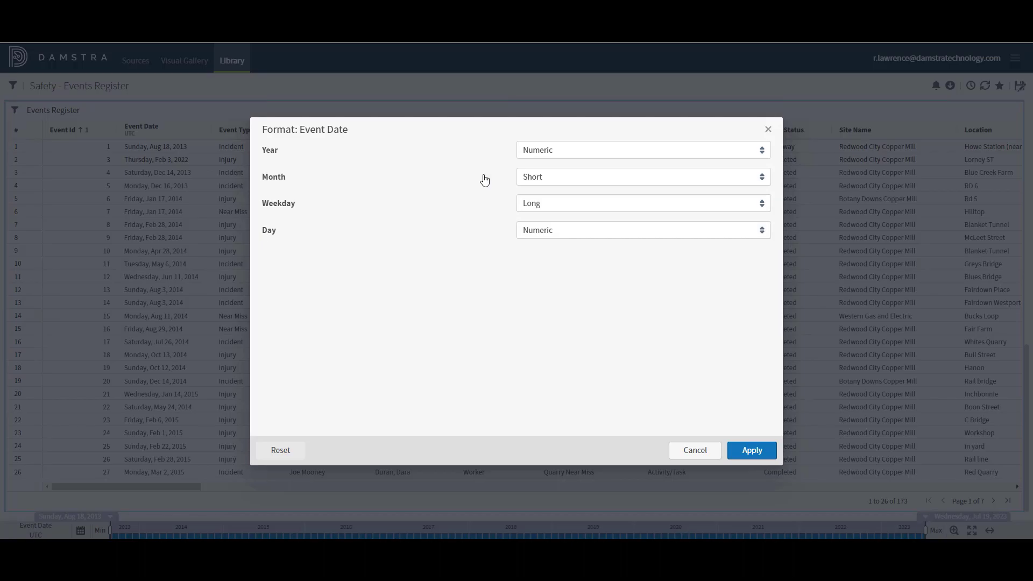
pyautogui.click(557, 180)
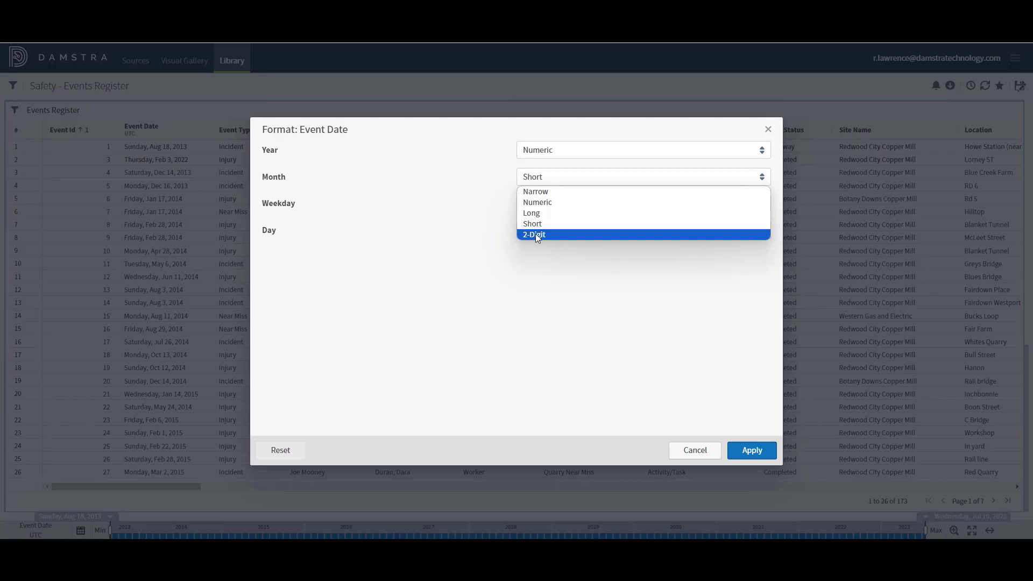
pyautogui.click(489, 233)
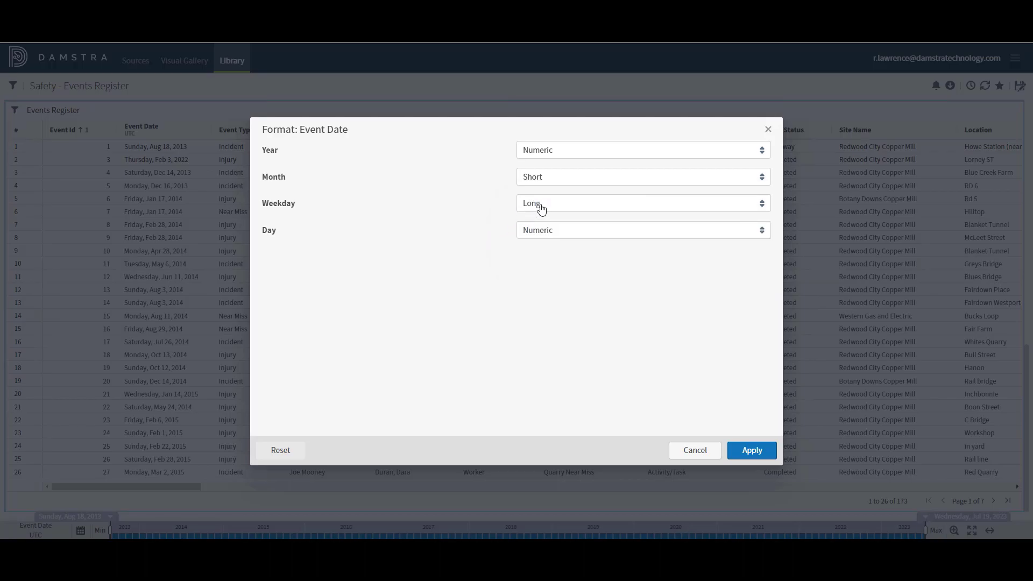
pyautogui.click(558, 203)
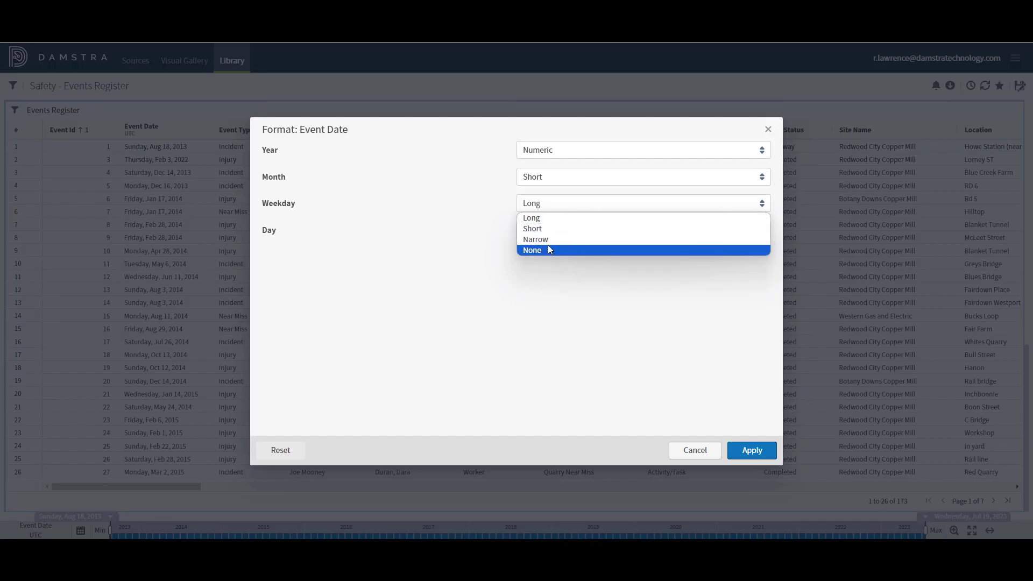
pyautogui.click(475, 245)
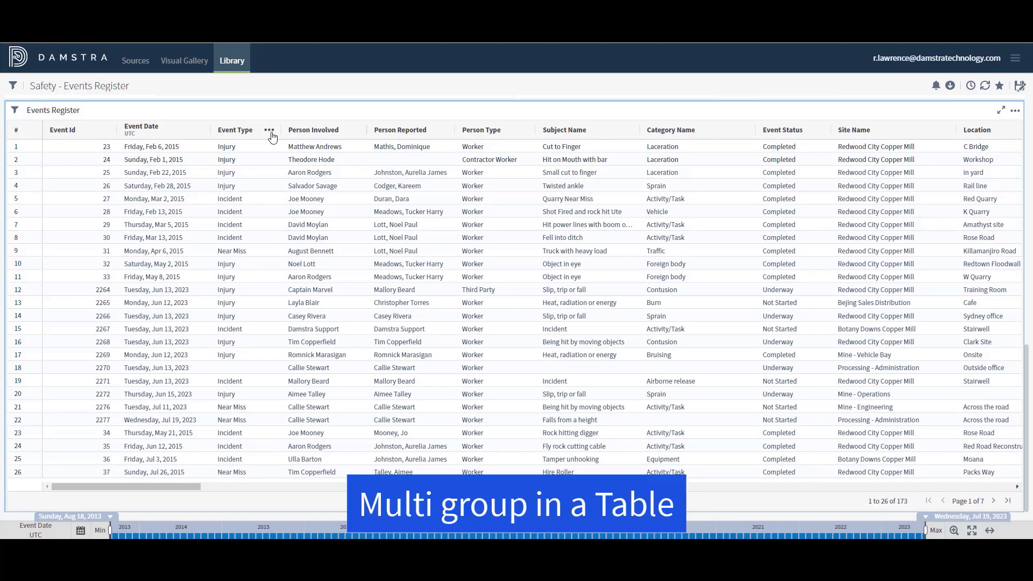
# Step: Group the Events Register by Event Type, then Person Involved, then Subject Name
pyautogui.click(270, 132)
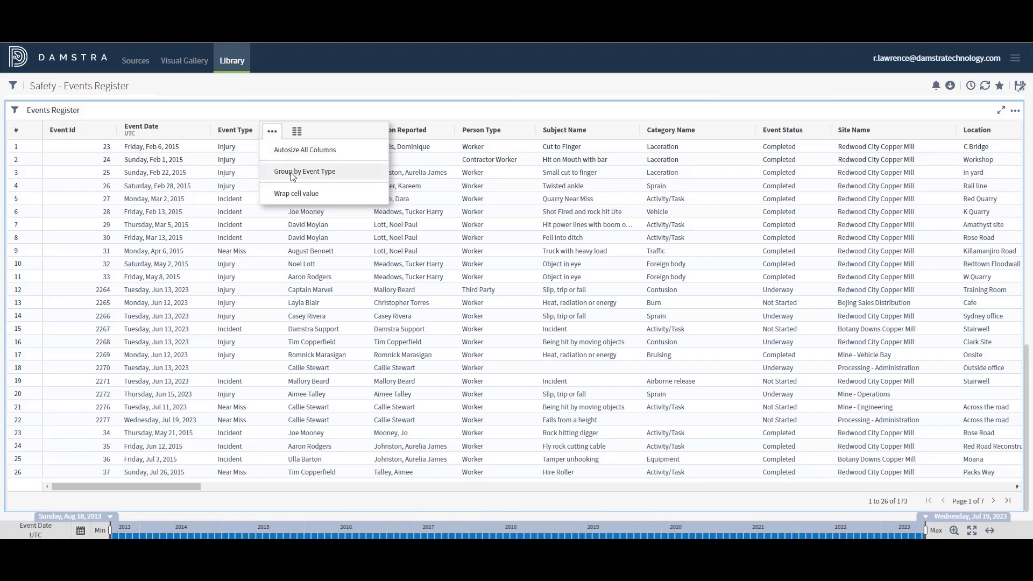
pyautogui.click(305, 172)
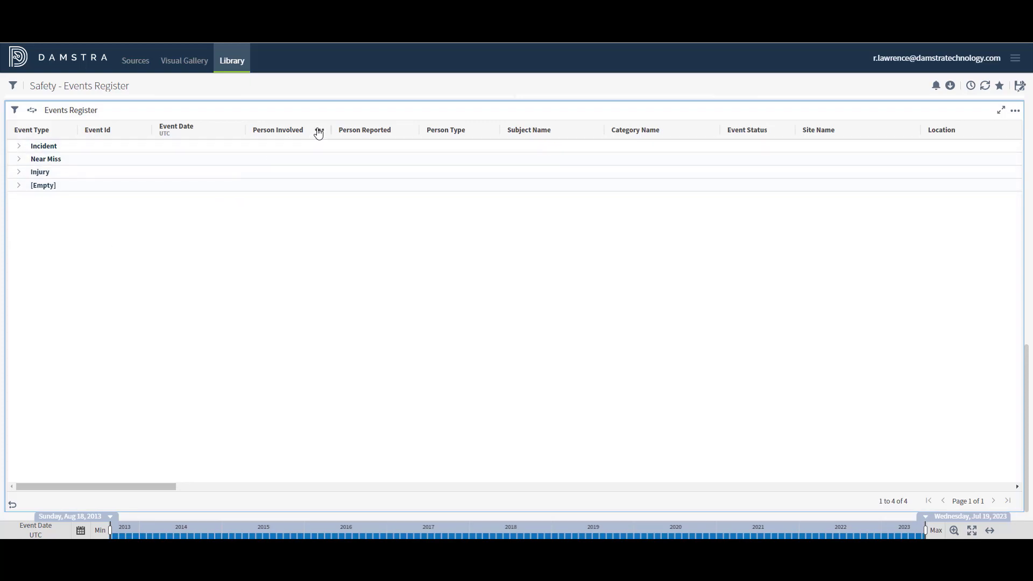
pyautogui.click(318, 132)
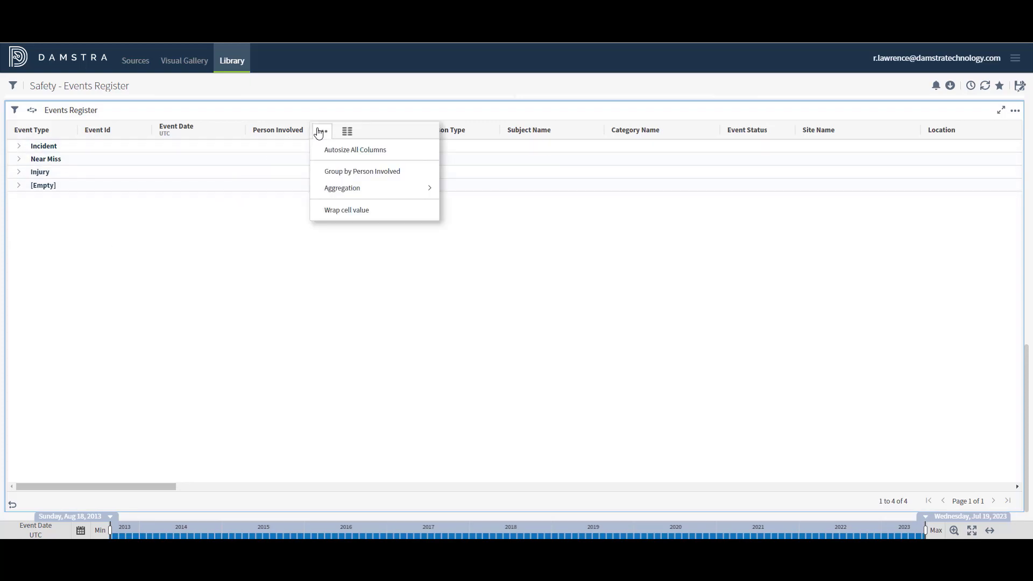
pyautogui.click(336, 173)
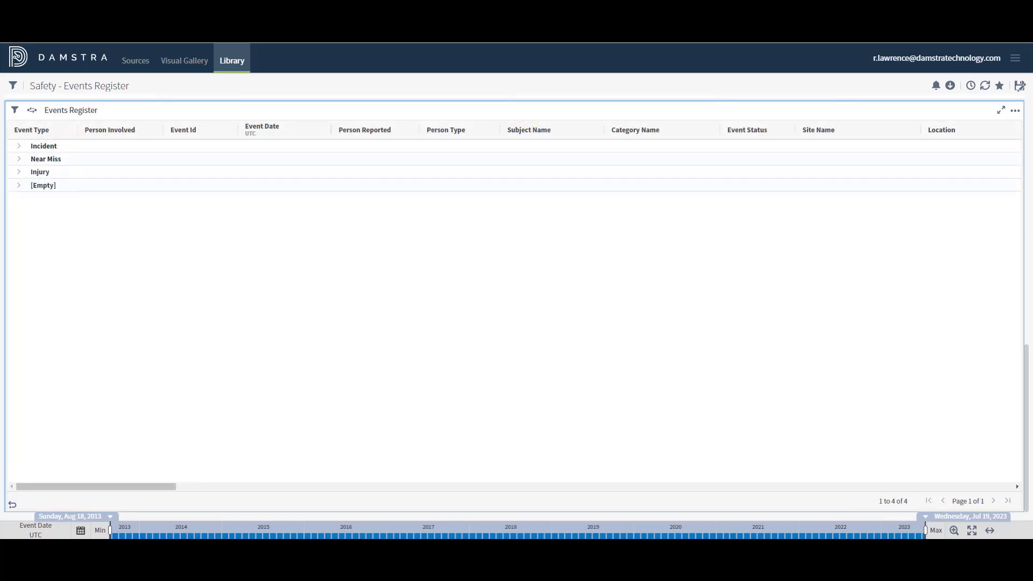
pyautogui.click(592, 132)
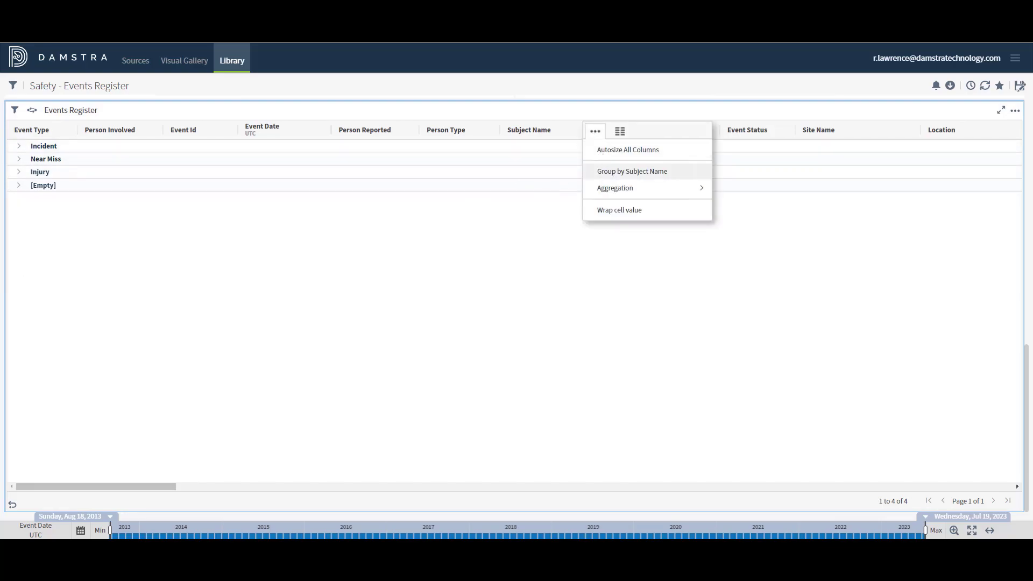
pyautogui.click(609, 172)
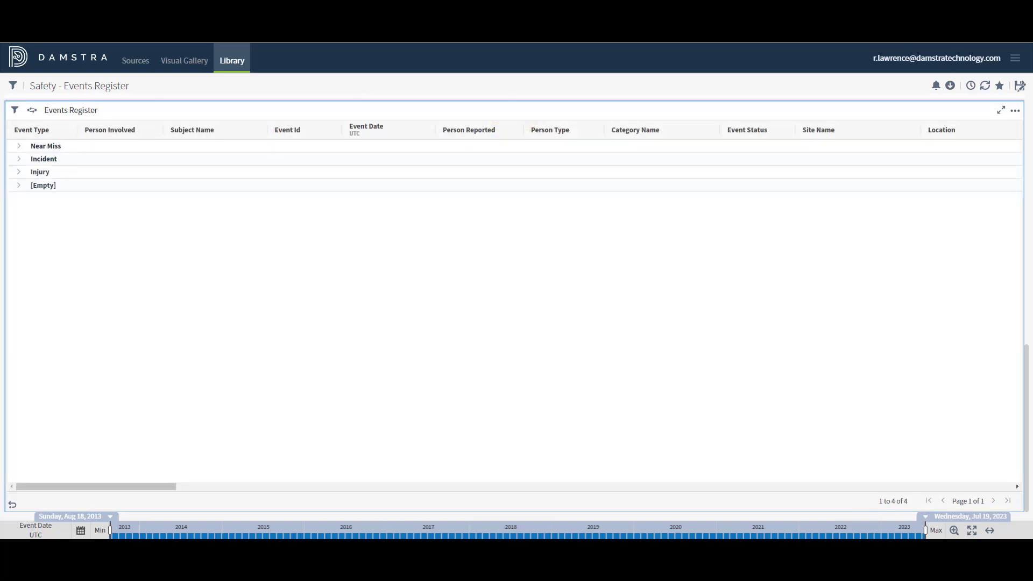
# Step: Expand the Incident group and one person's incidents within it
pyautogui.click(19, 162)
pyautogui.click(19, 162)
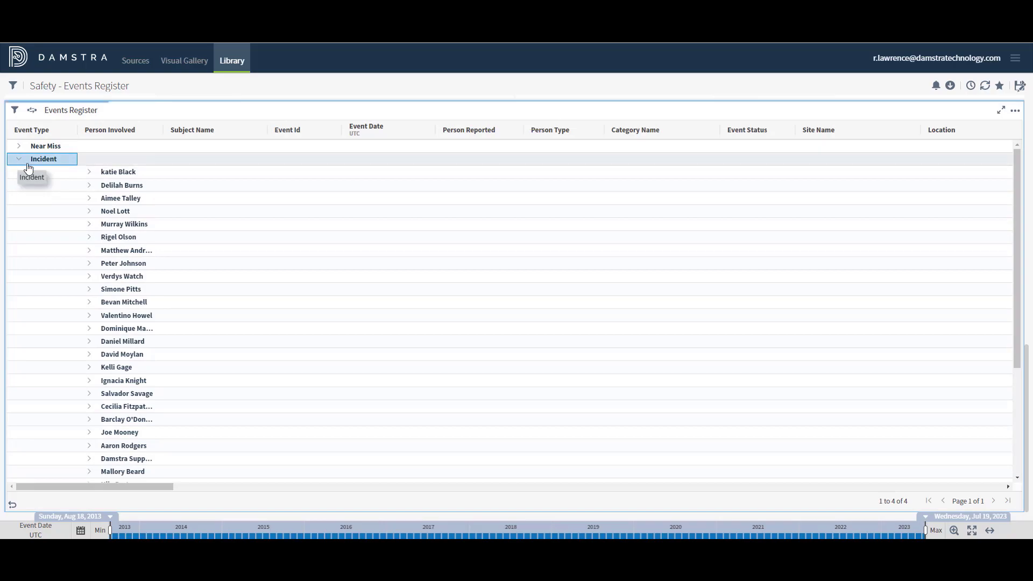
pyautogui.click(90, 213)
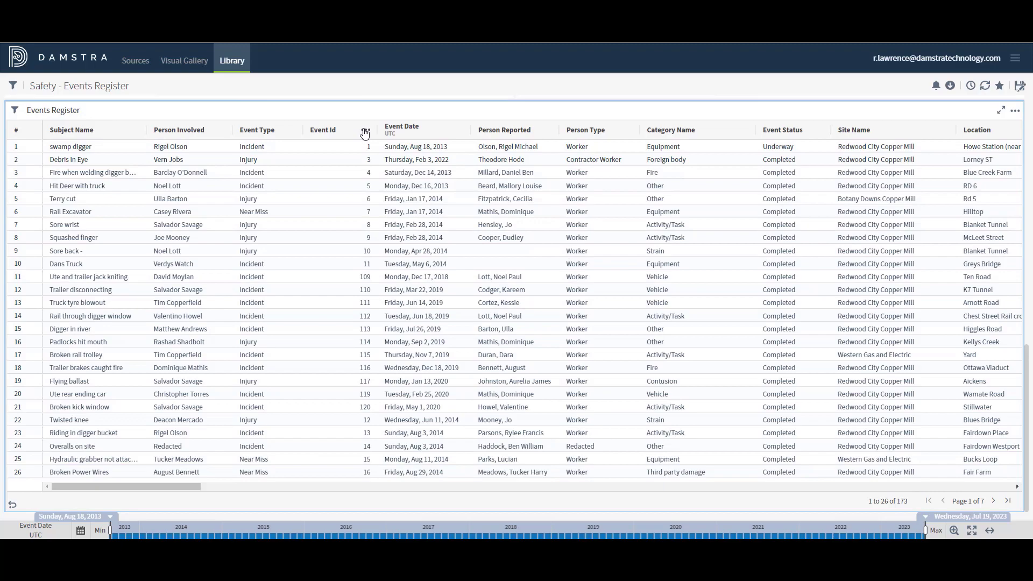
# Step: Open the Event Id number format, keeping Plain Number with no unit multiple
pyautogui.click(365, 131)
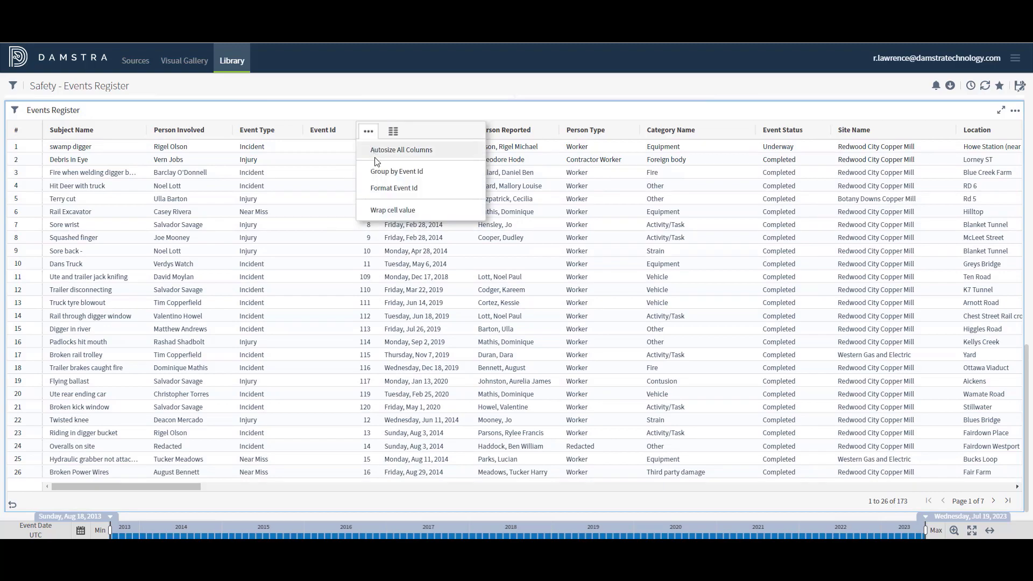
pyautogui.click(384, 189)
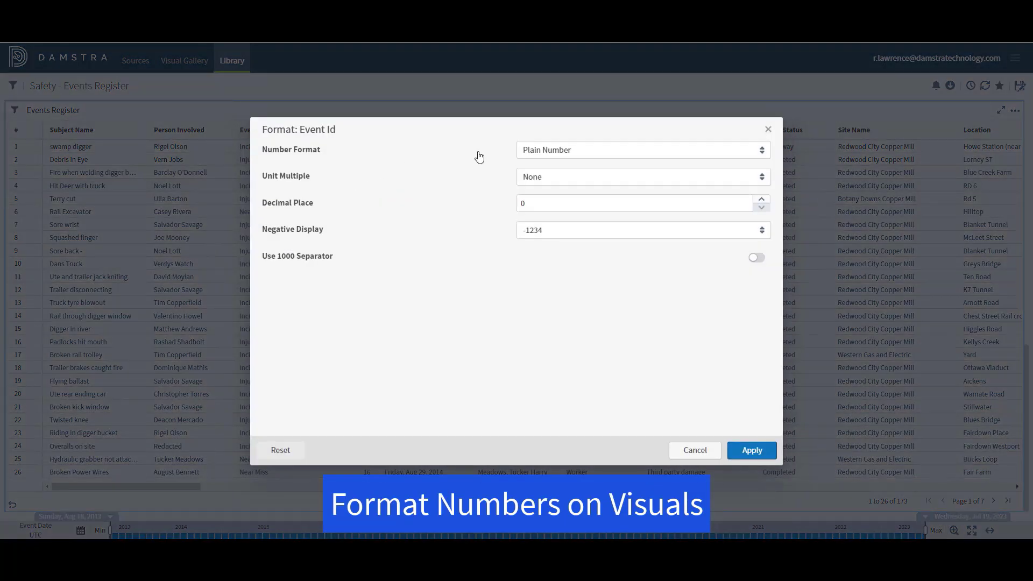
pyautogui.click(591, 153)
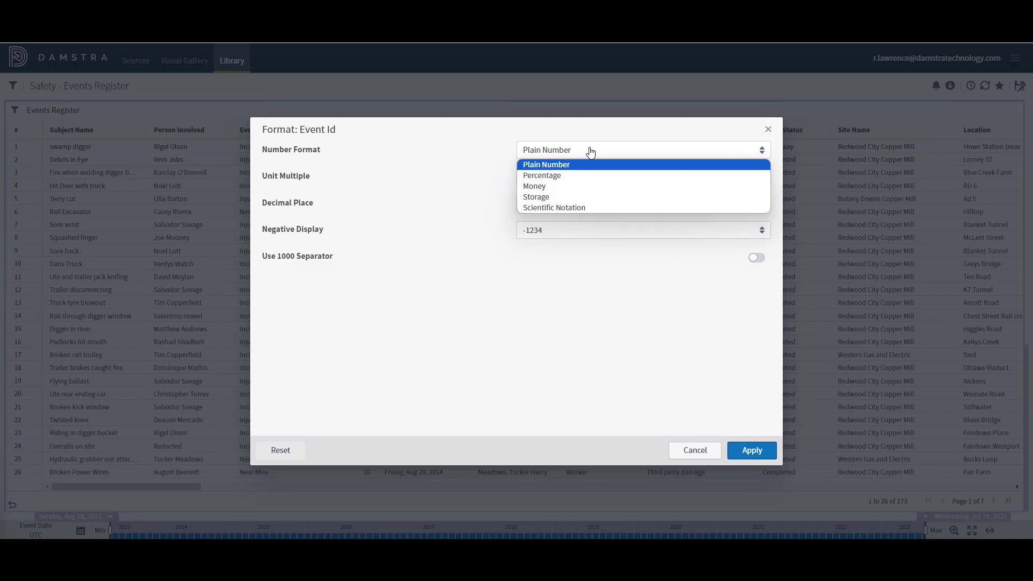
pyautogui.click(479, 192)
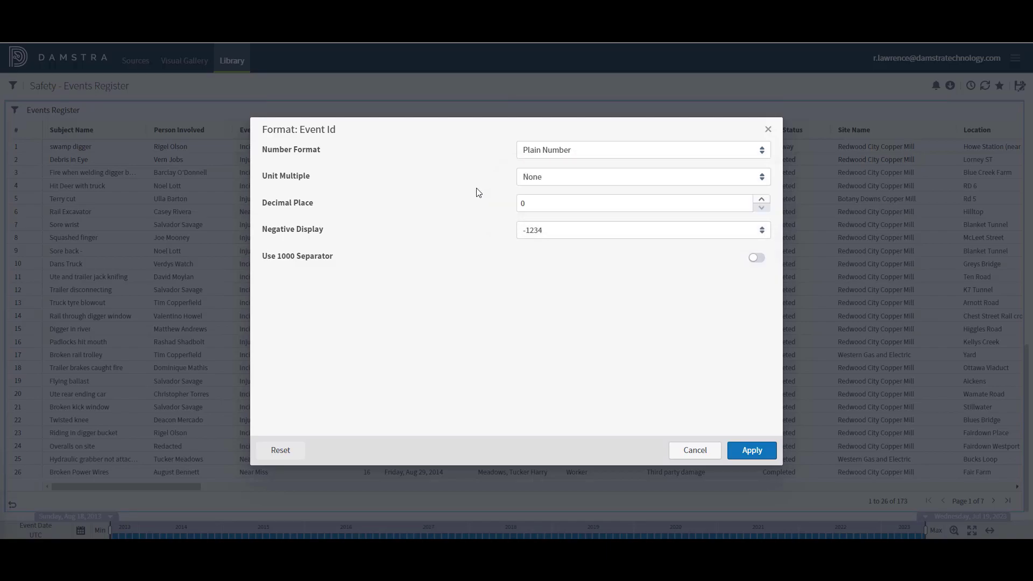
pyautogui.click(568, 176)
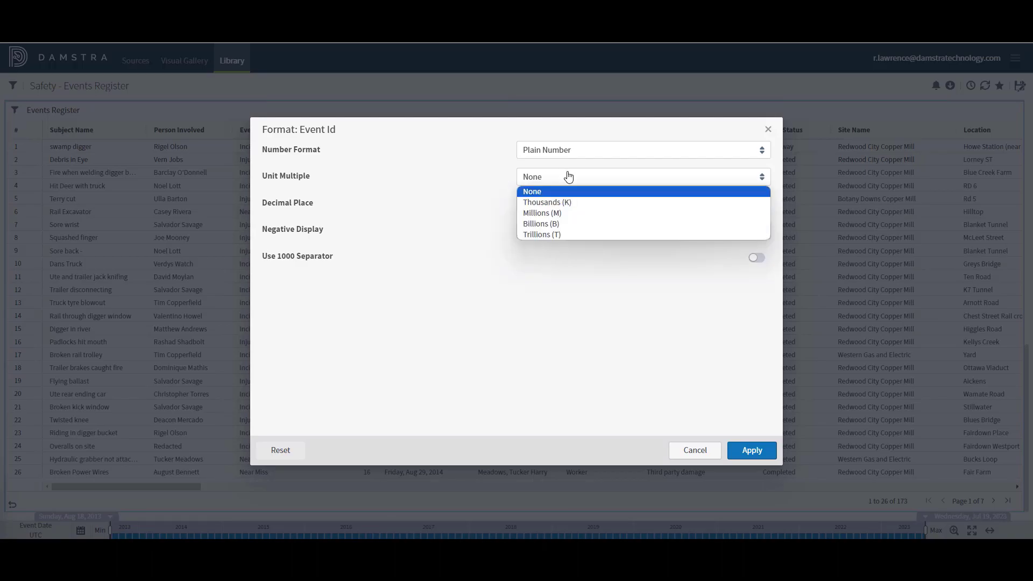
pyautogui.click(421, 216)
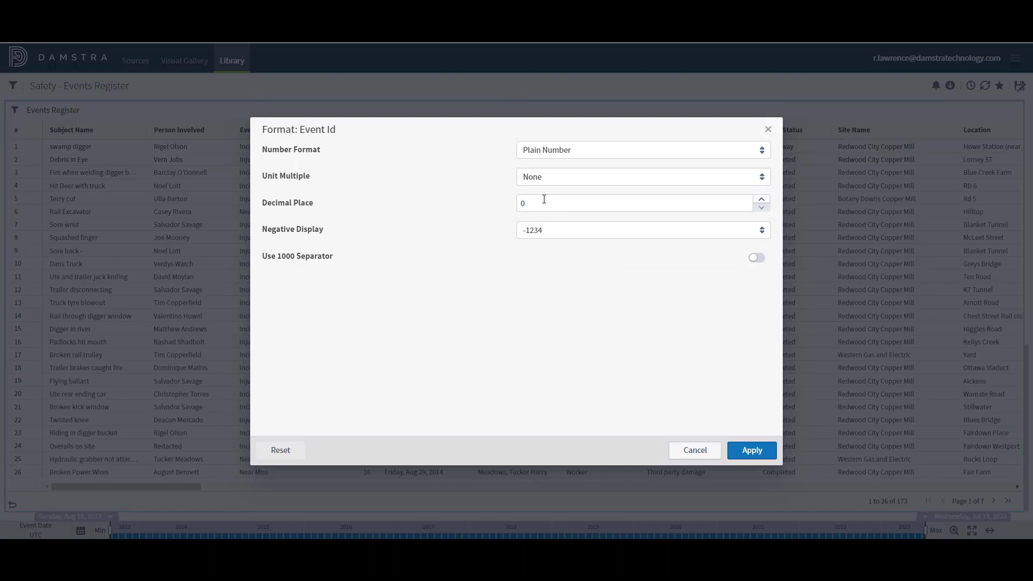
# Step: Keep zero decimals and -1234 negatives, enable thousands separator, then reopen Safety - Events Register from the Library
pyautogui.click(761, 200)
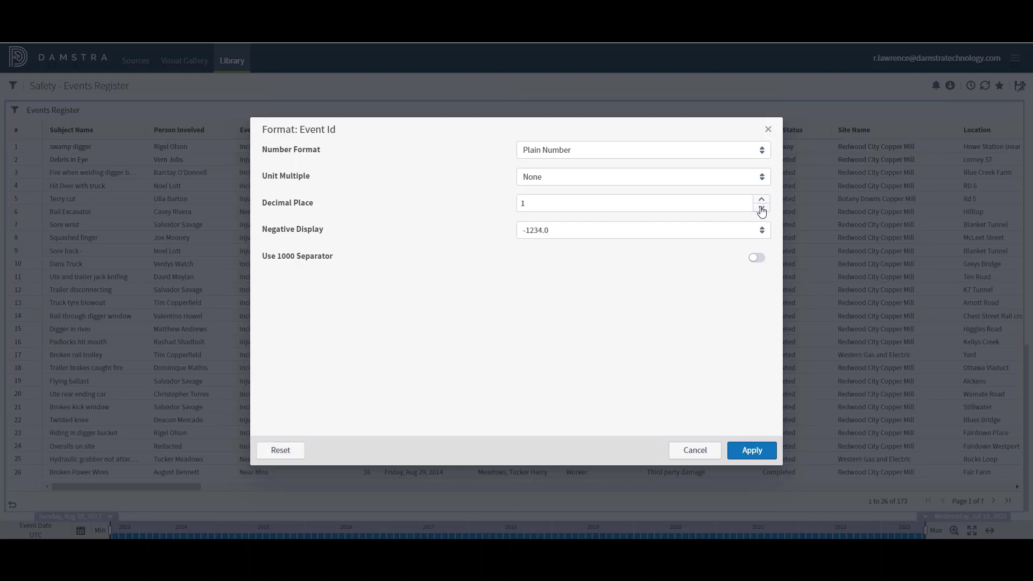
pyautogui.click(761, 208)
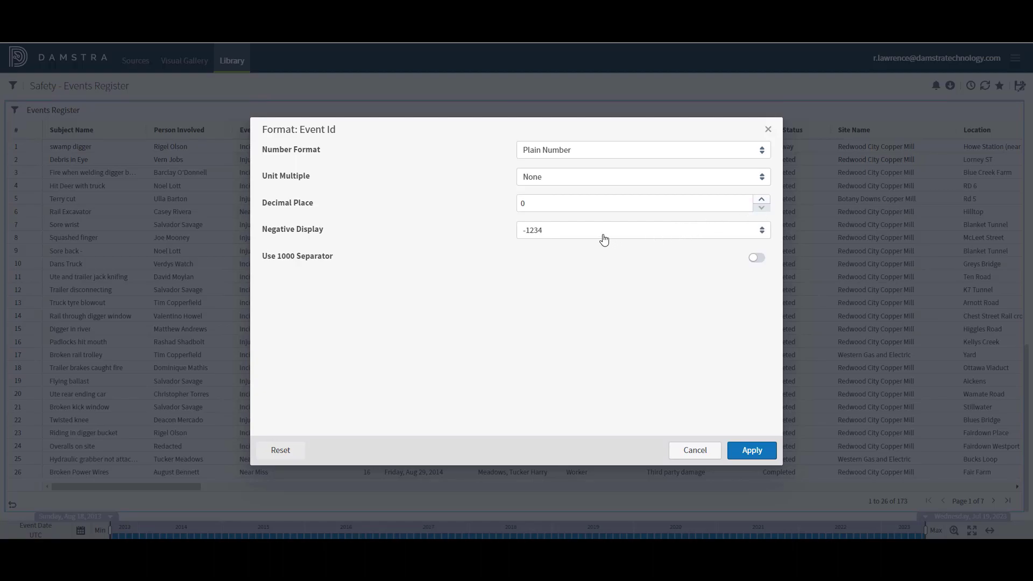
pyautogui.click(587, 235)
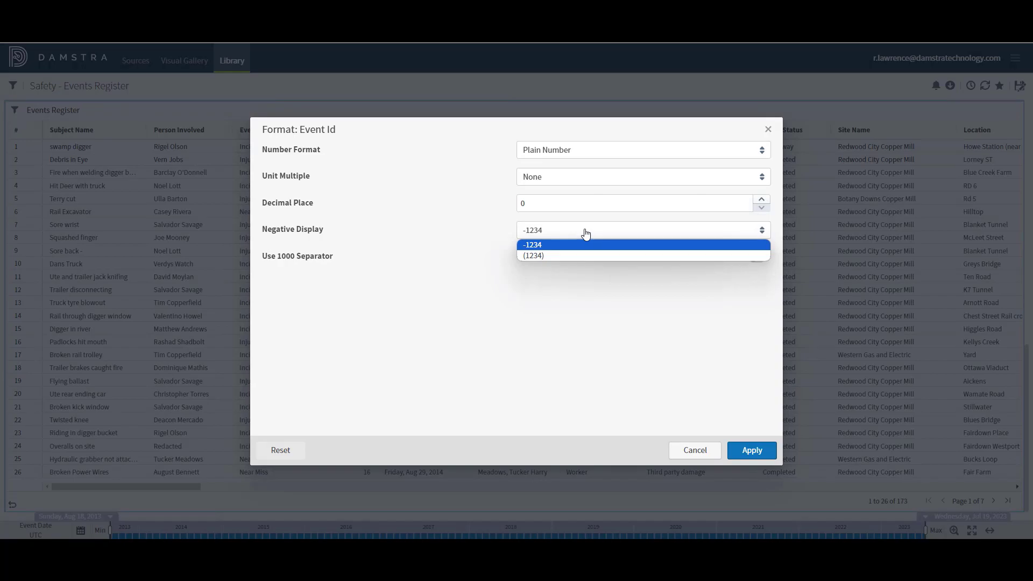
pyautogui.click(583, 282)
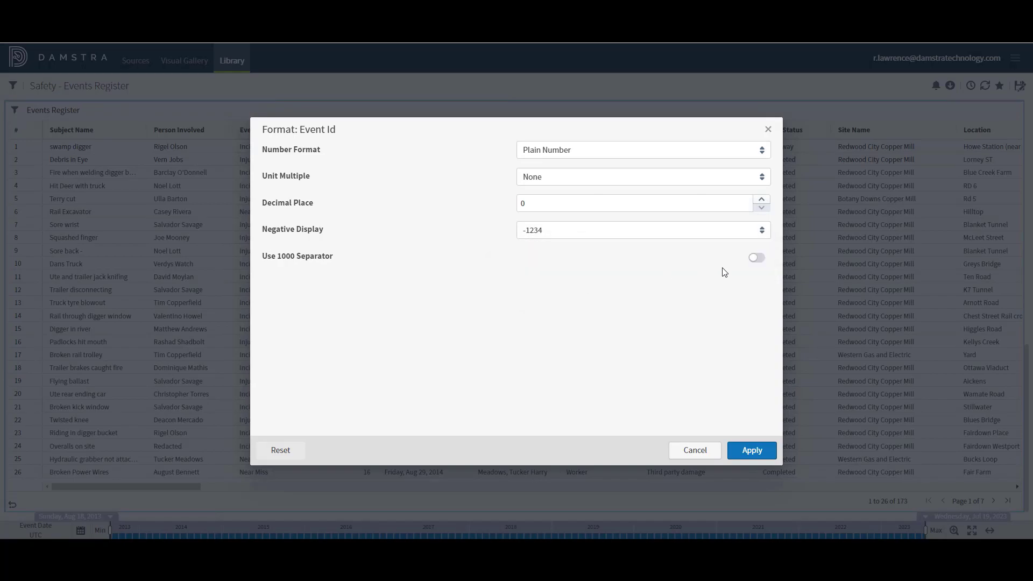
pyautogui.click(759, 259)
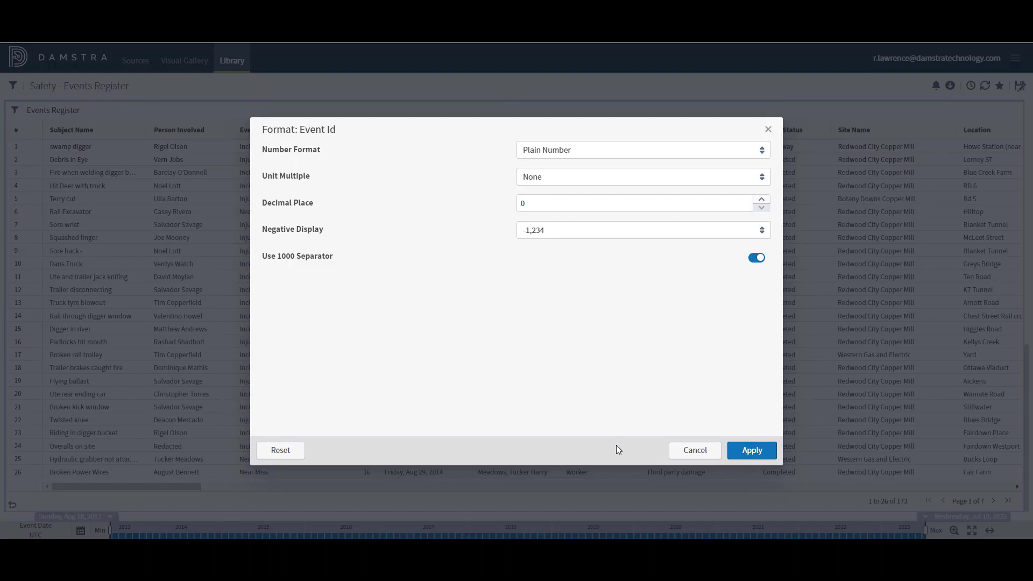
pyautogui.click(690, 451)
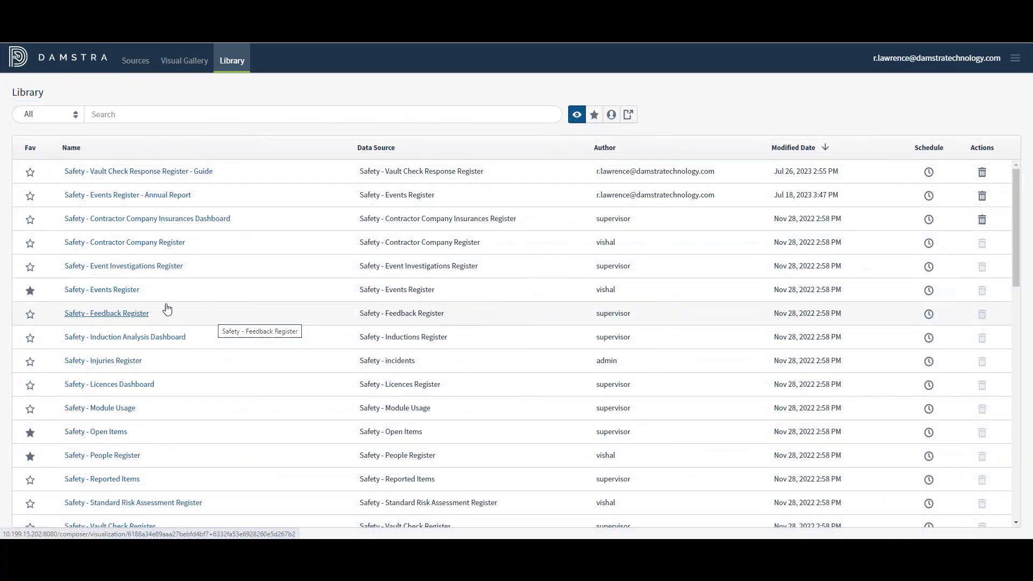
pyautogui.click(118, 291)
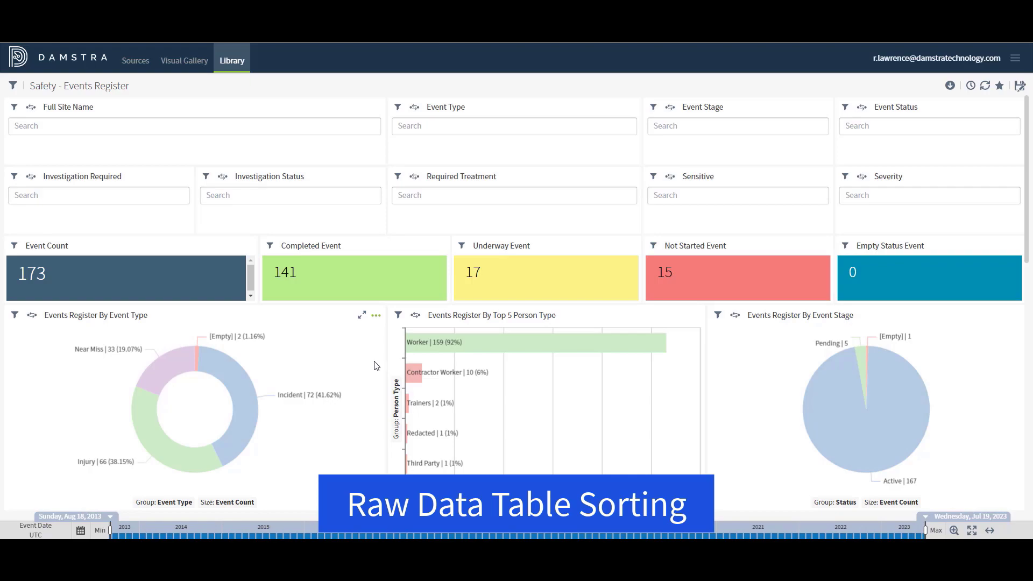
# Step: Select the Active slice of the Events Register By Event Stage pie to show its actions
pyautogui.moveTo(851, 441)
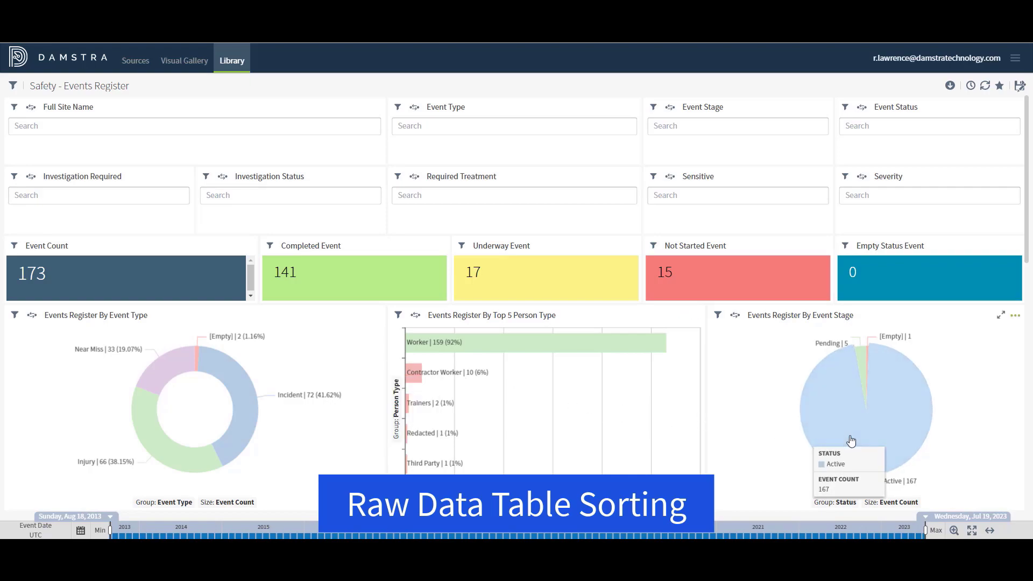
pyautogui.click(851, 441)
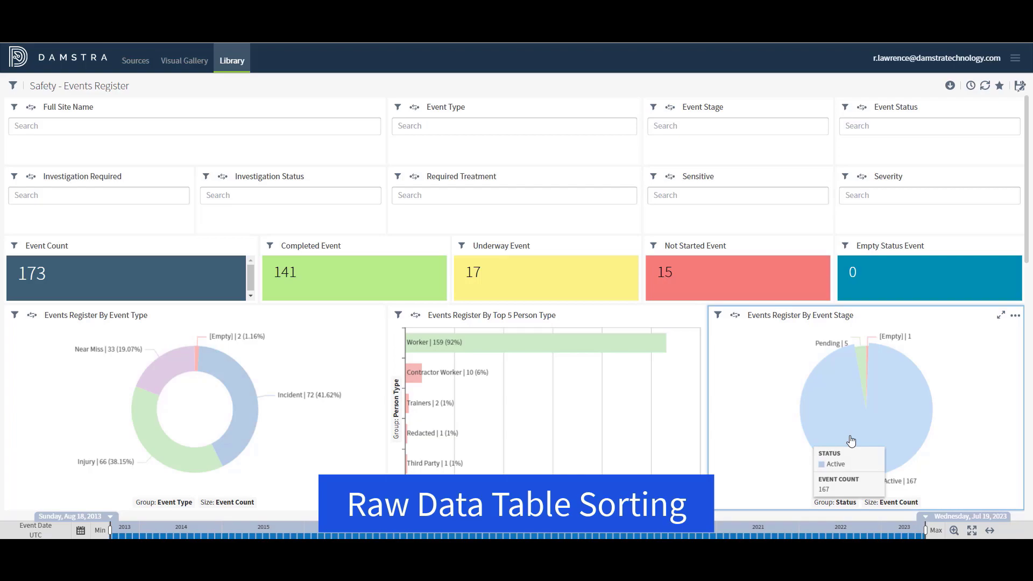
pyautogui.click(851, 441)
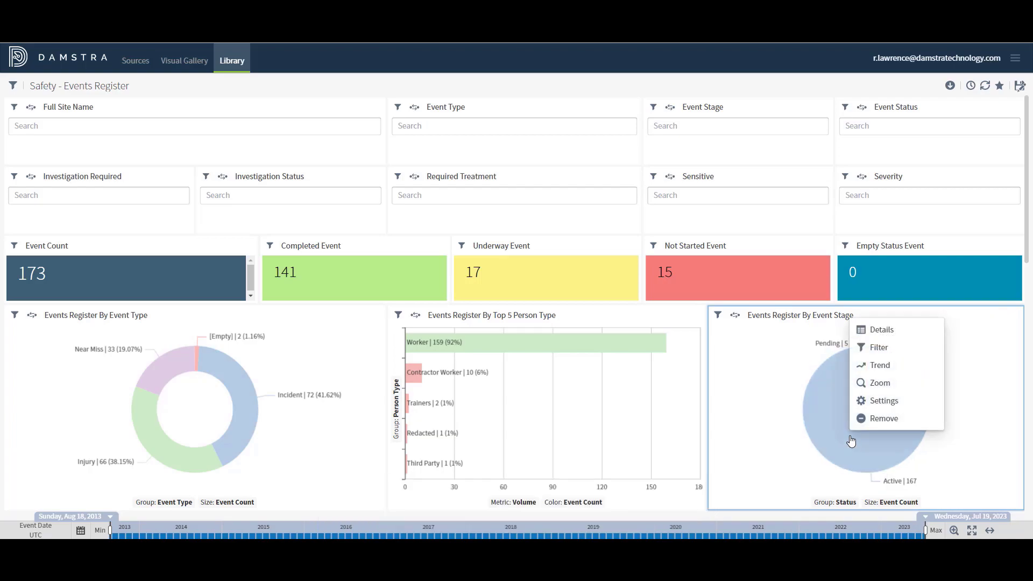
# Step: Show the Active events' raw records sorted by Category, Days Current and Event Date; check export formats
pyautogui.click(875, 331)
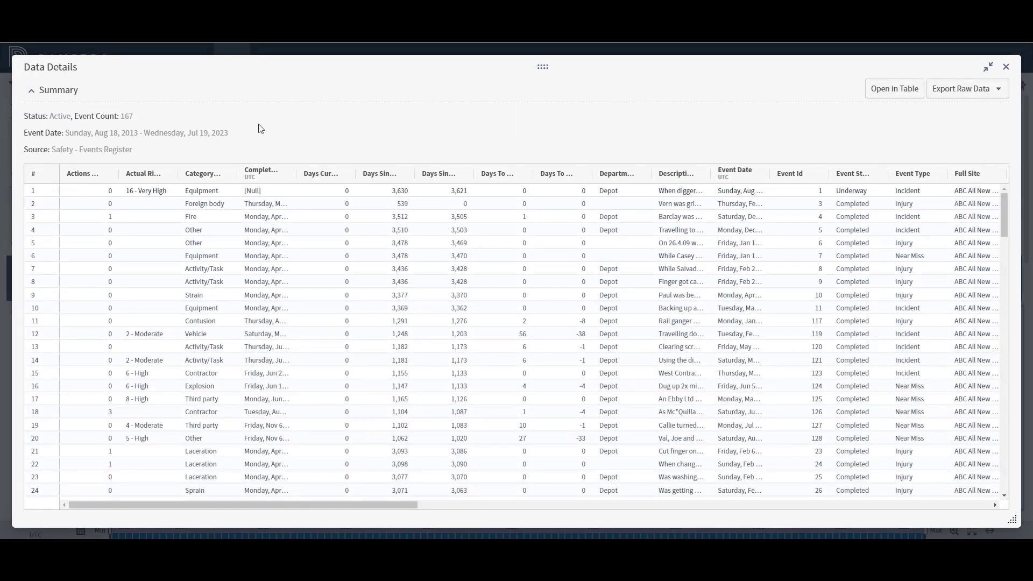
pyautogui.click(201, 179)
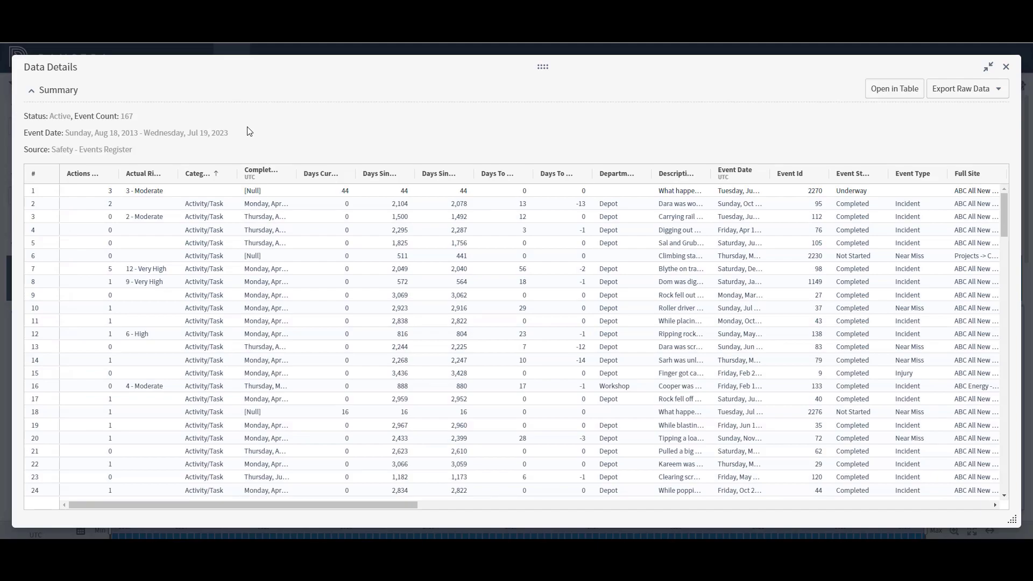
pyautogui.keyDown('shift'); pyautogui.click(318, 176); pyautogui.keyUp('shift')
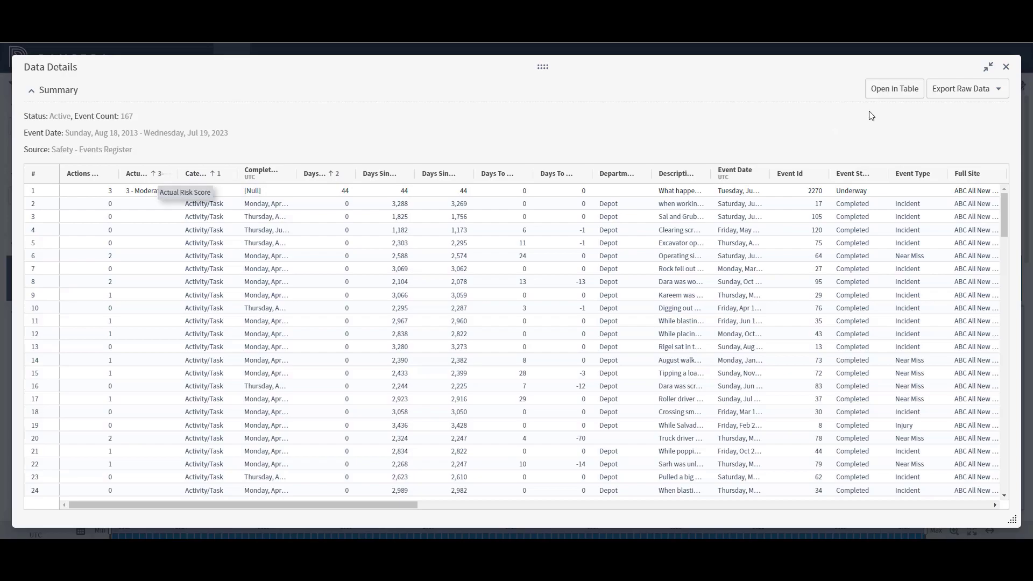
pyautogui.click(734, 175)
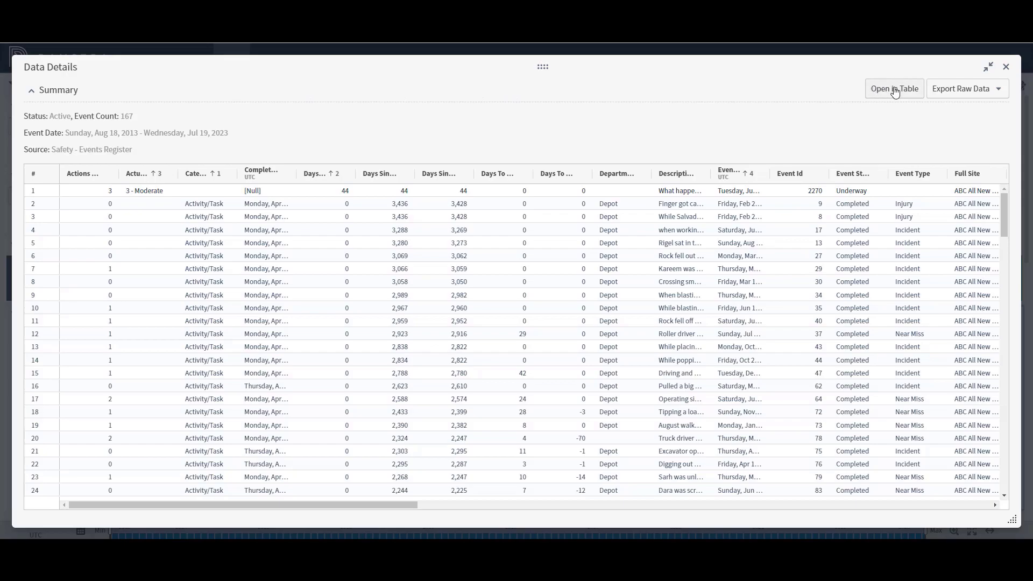
pyautogui.click(971, 90)
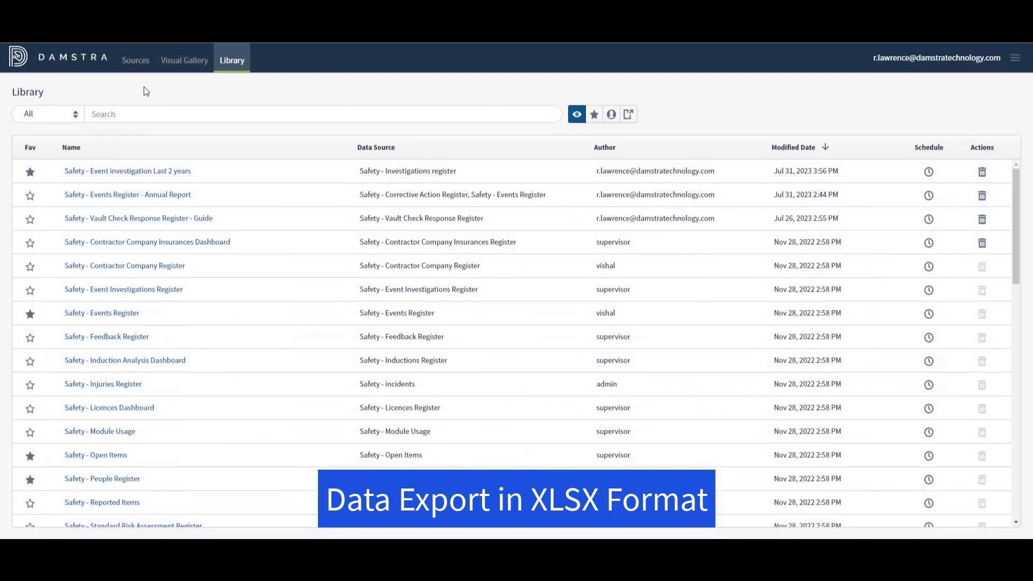
# Step: Open the Safety - Event investigation Last 2 years dashboard from the first Library row
pyautogui.click(127, 172)
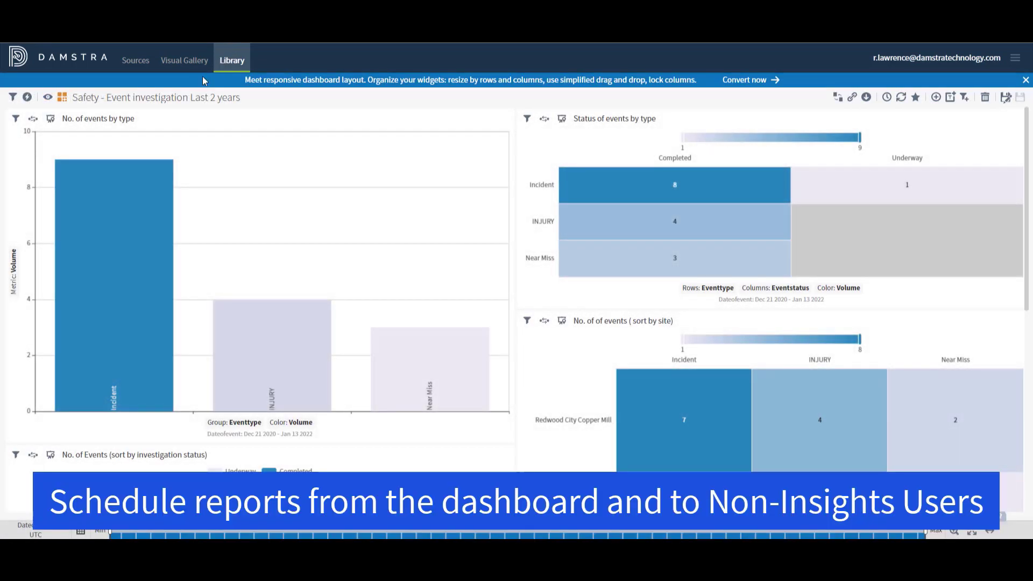
# Step: Close the blue 'Meet responsive dashboard layout' banner
pyautogui.click(1025, 81)
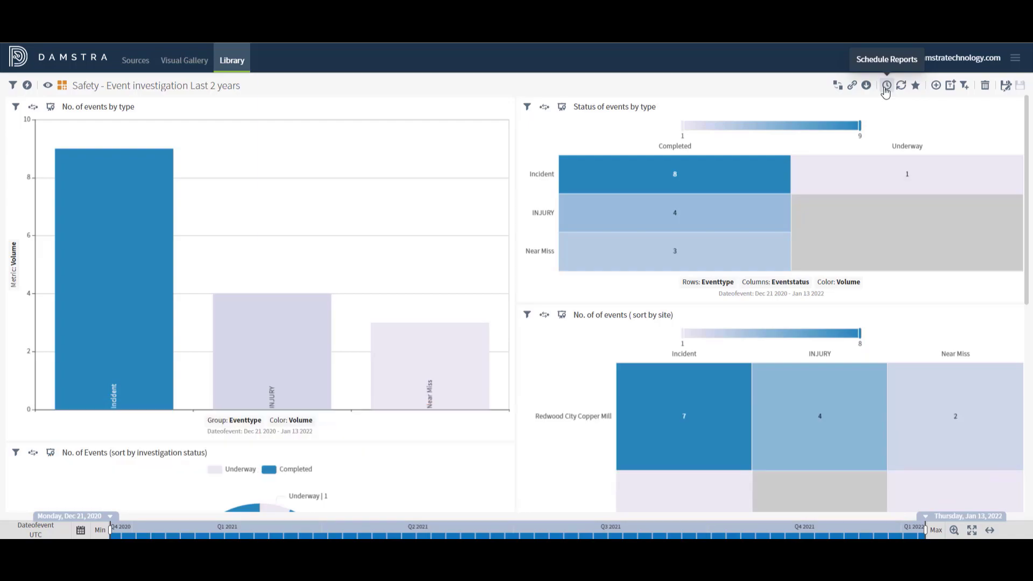
# Step: Create a new scheduled report and add a second recipient's e-mail address to the To field
pyautogui.click(886, 85)
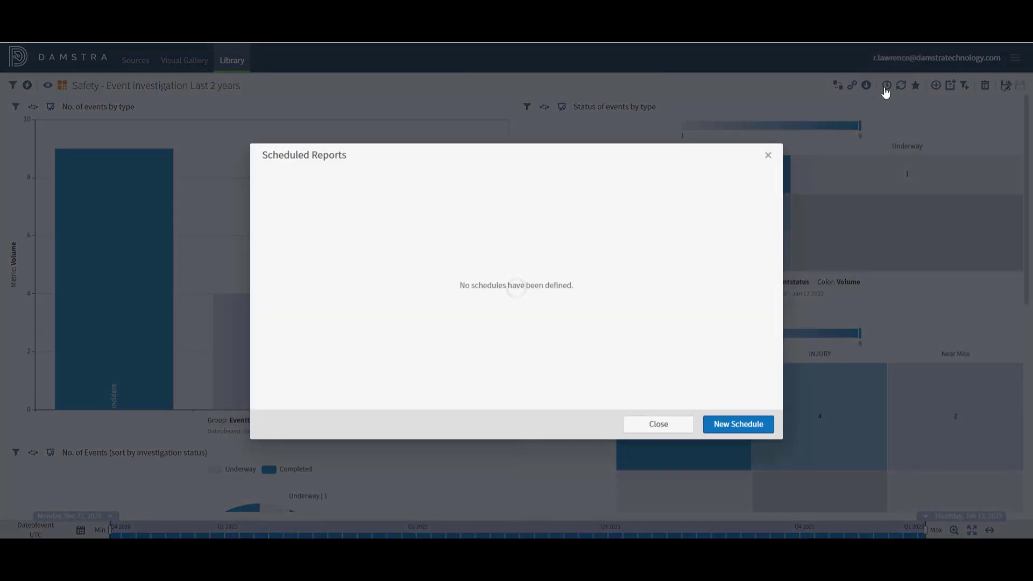
pyautogui.click(730, 429)
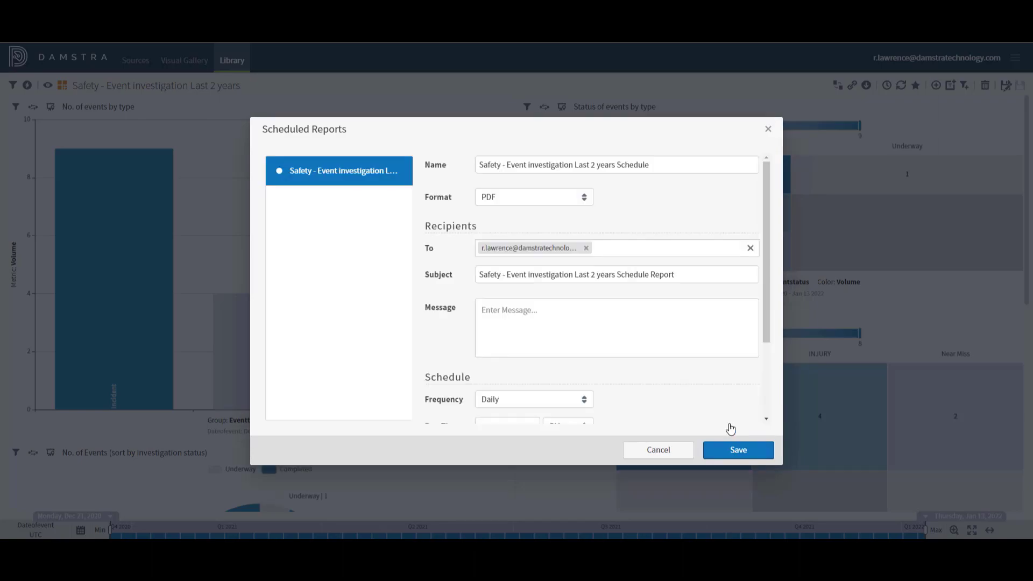
pyautogui.click(598, 249)
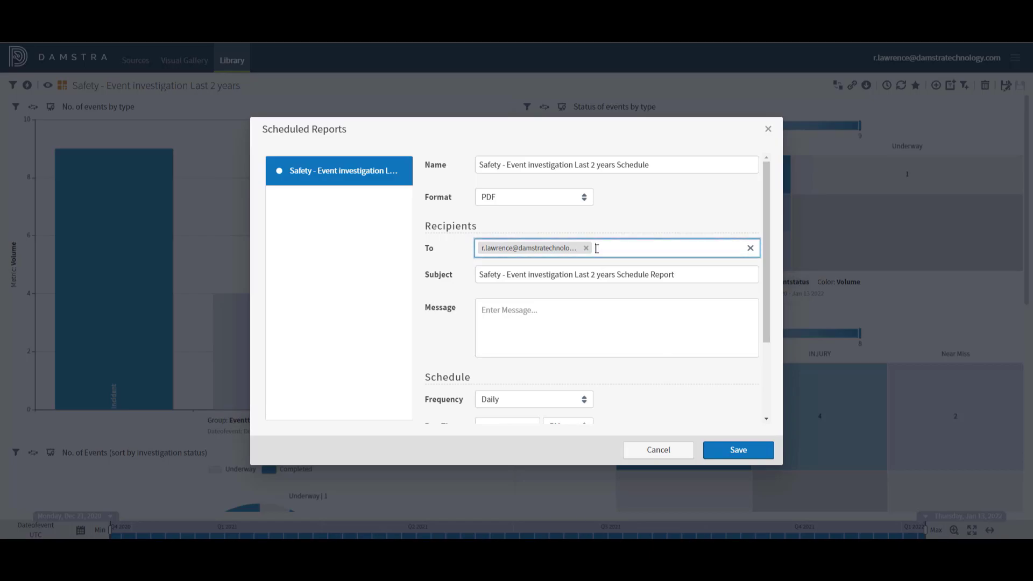
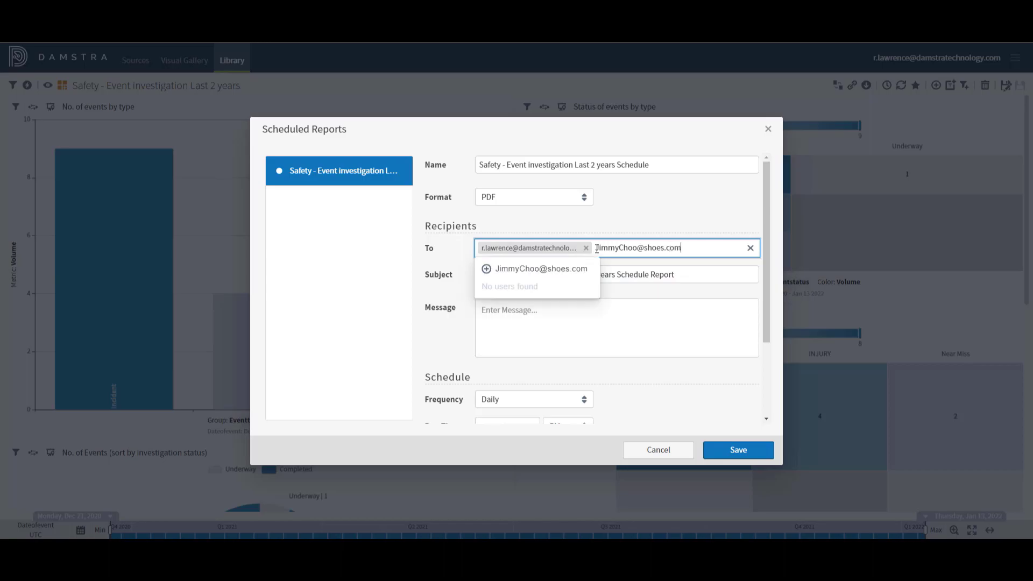
pyautogui.click(540, 269)
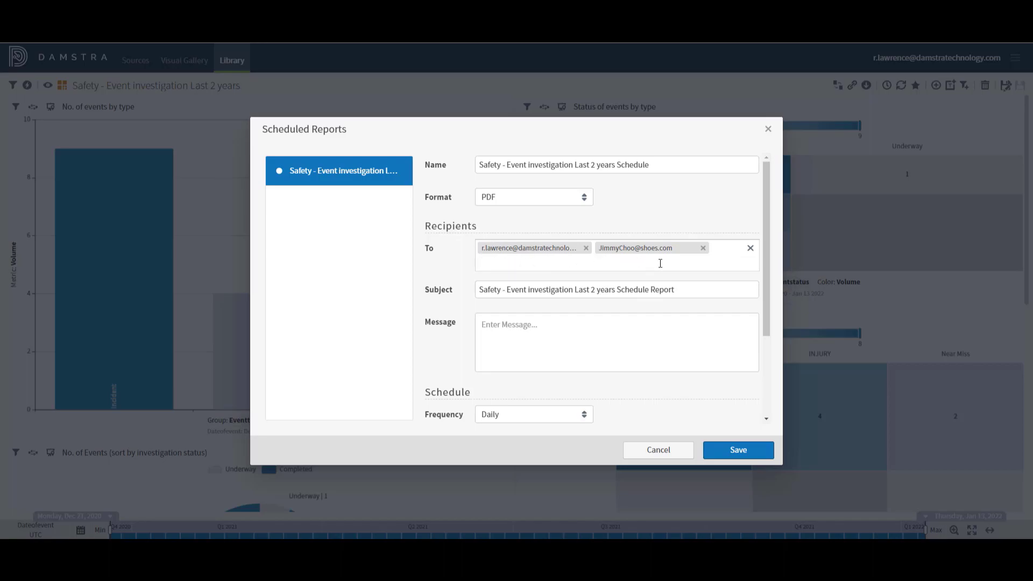
pyautogui.click(572, 201)
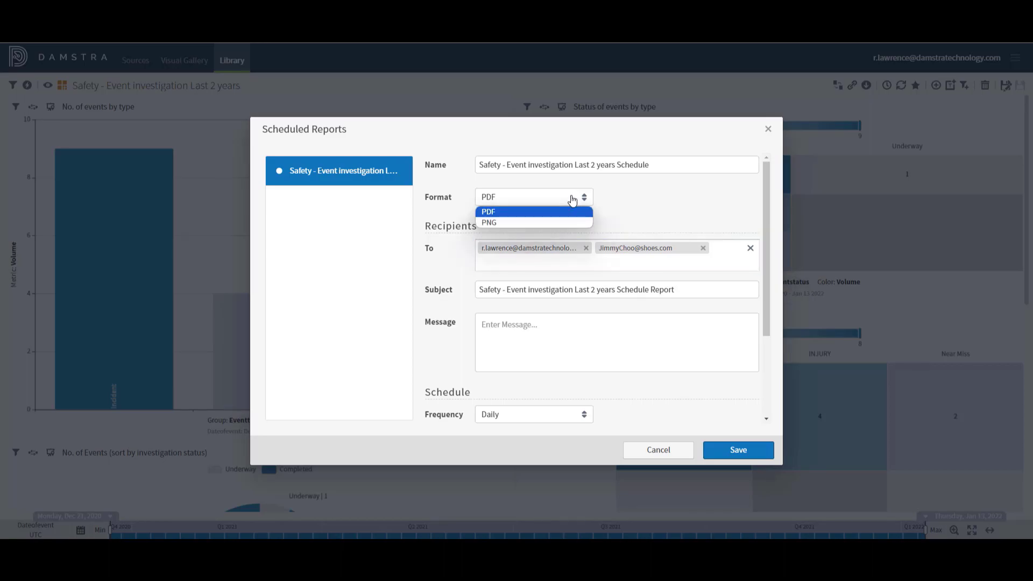
# Step: Keep PDF format and Daily frequency, then save the schedule
pyautogui.click(612, 205)
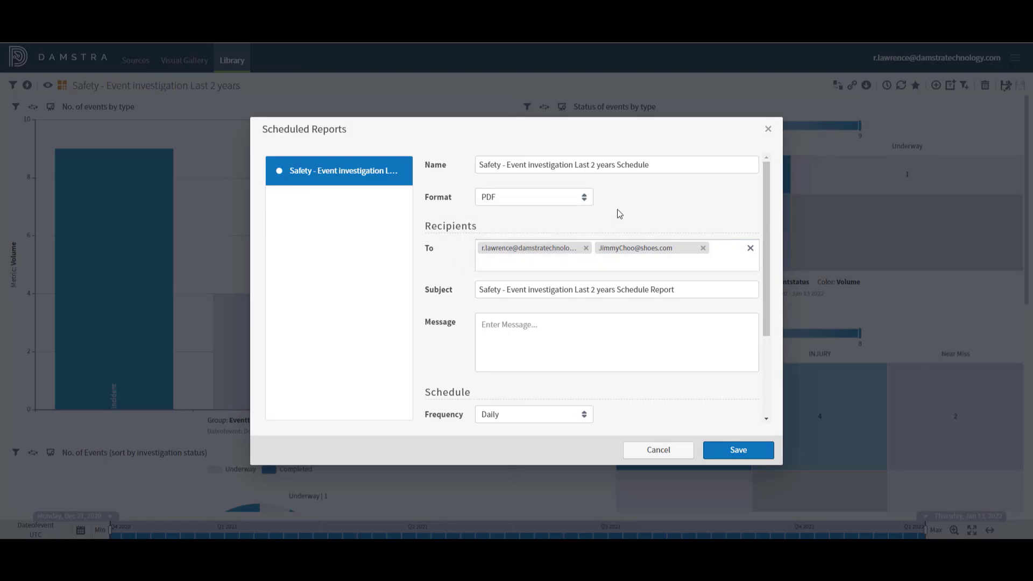
pyautogui.moveTo(766, 234); pyautogui.dragTo(766, 321)
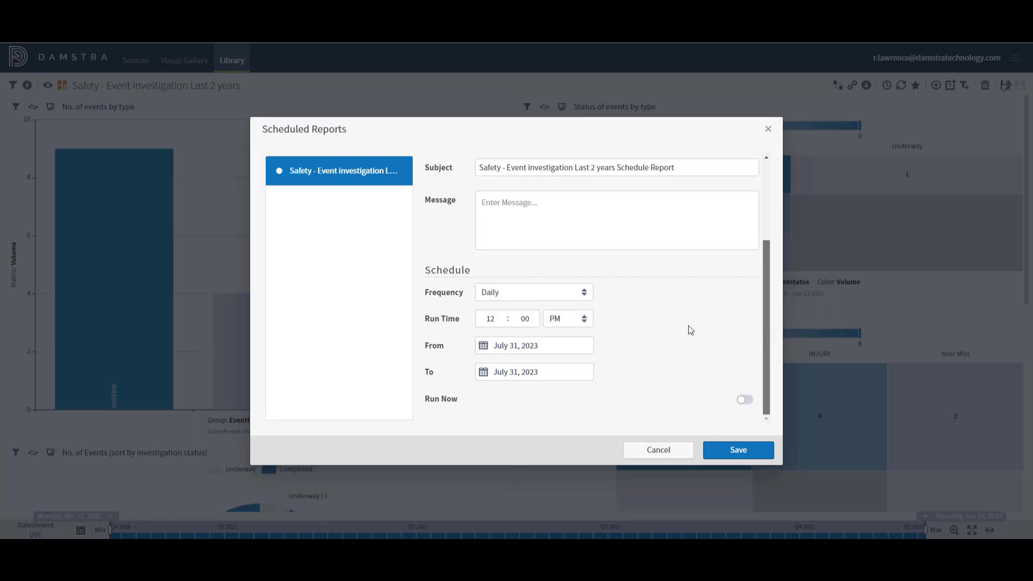
pyautogui.click(518, 293)
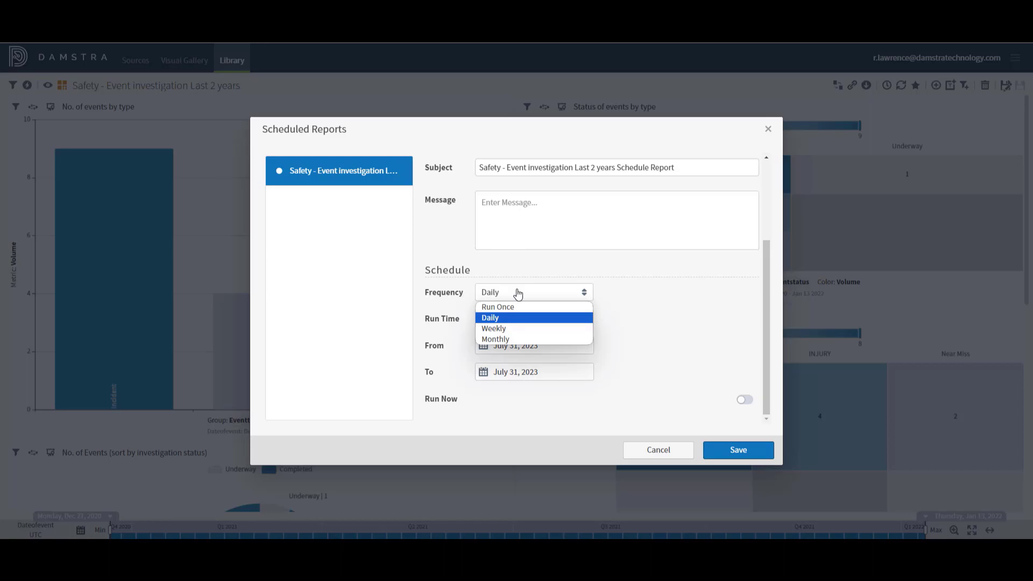
pyautogui.click(663, 390)
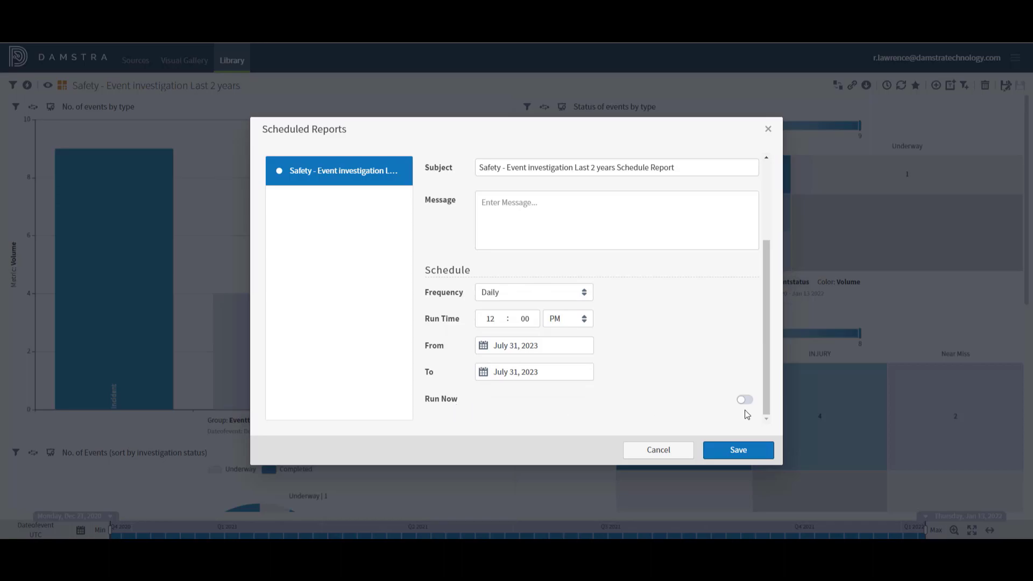
pyautogui.click(740, 452)
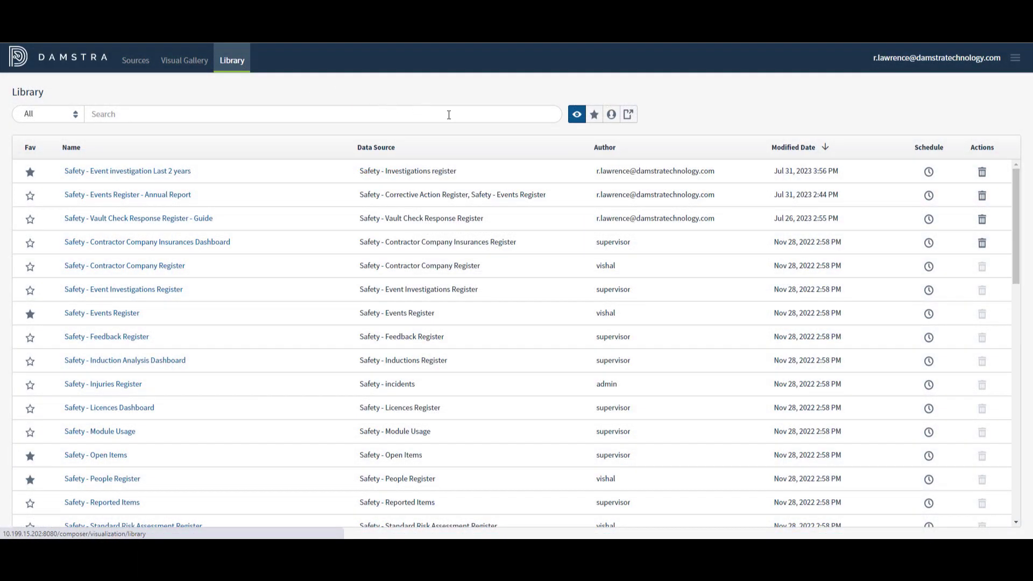
# Step: Delete the Safety - Event investigation Last 2 years schedule and close the empty schedules list
pyautogui.click(929, 173)
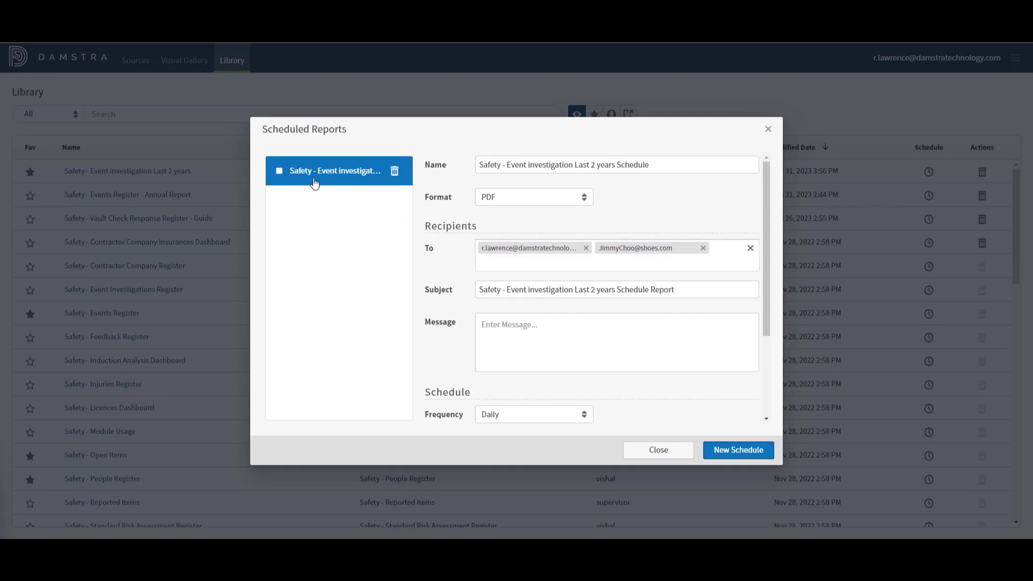
pyautogui.click(395, 171)
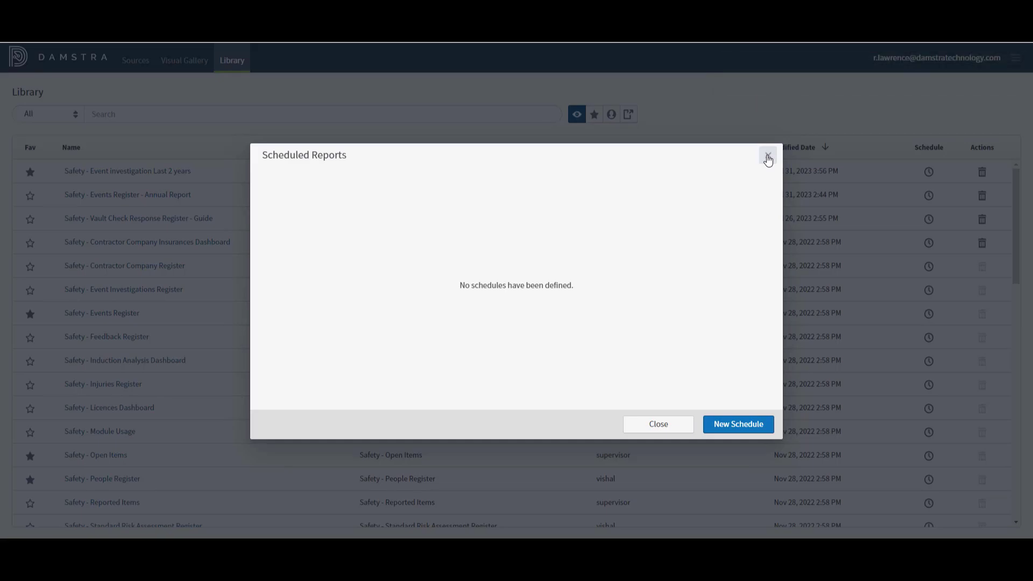
pyautogui.click(768, 158)
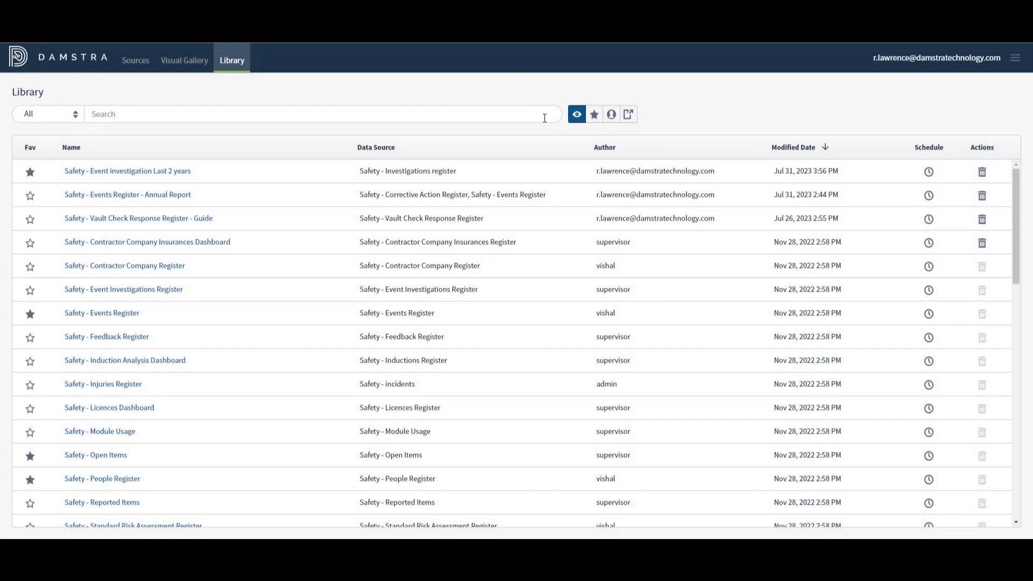